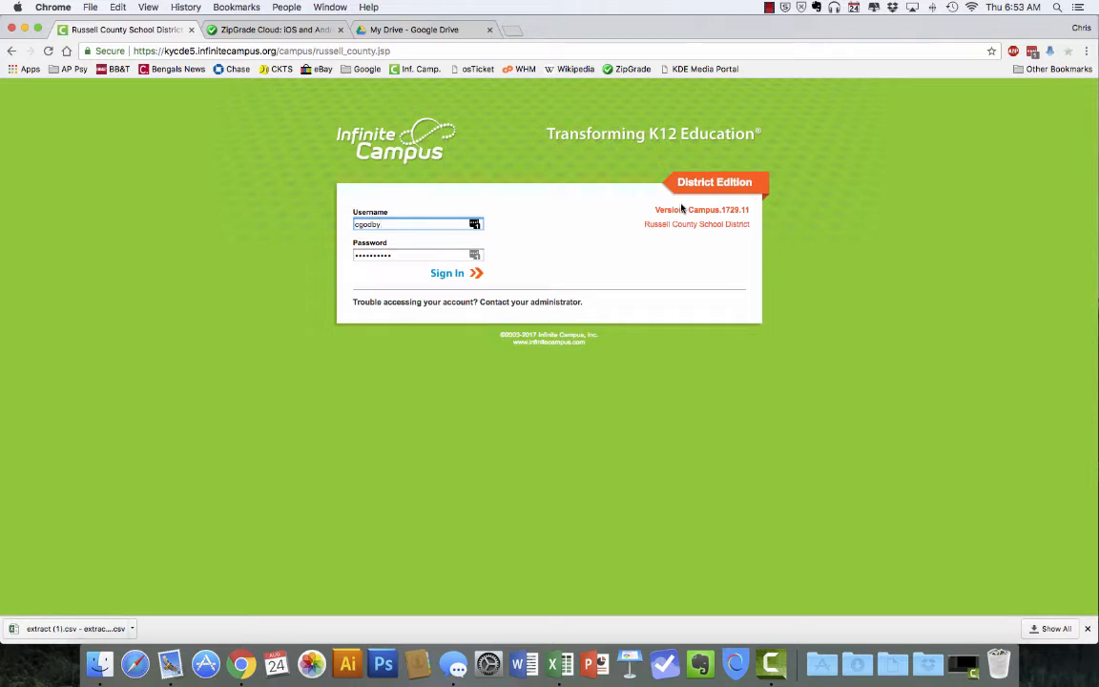
# Sign in with the filled-in teacher account and open the Grade Book reports
pyautogui.click(446, 273)
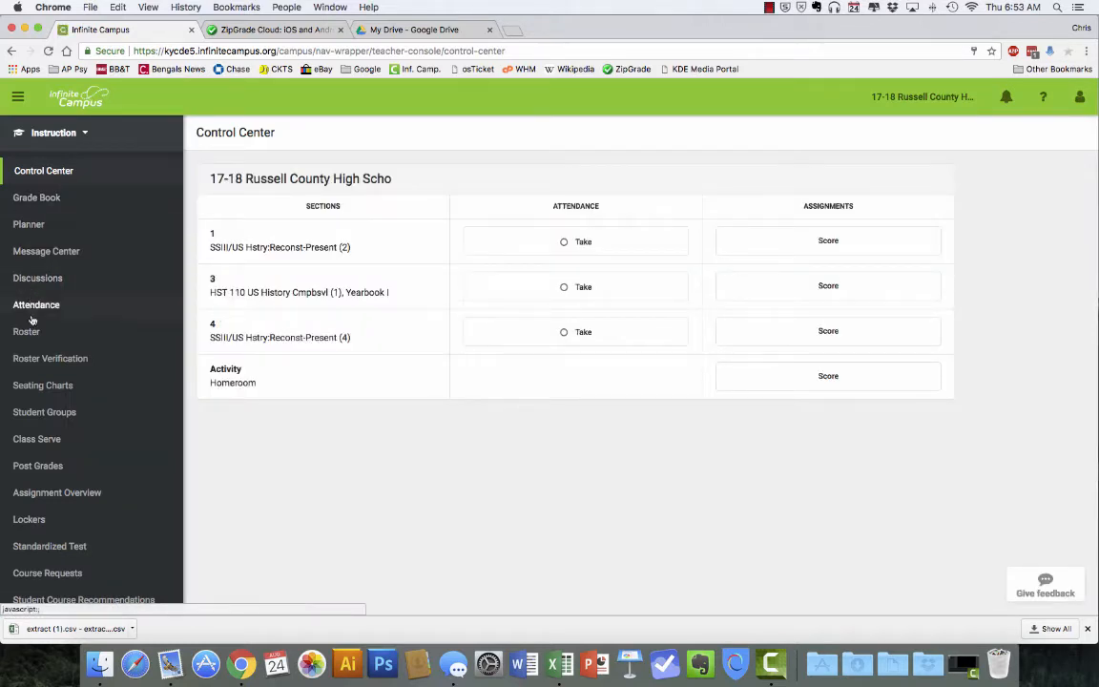
pyautogui.scroll(-5, 55, 475)
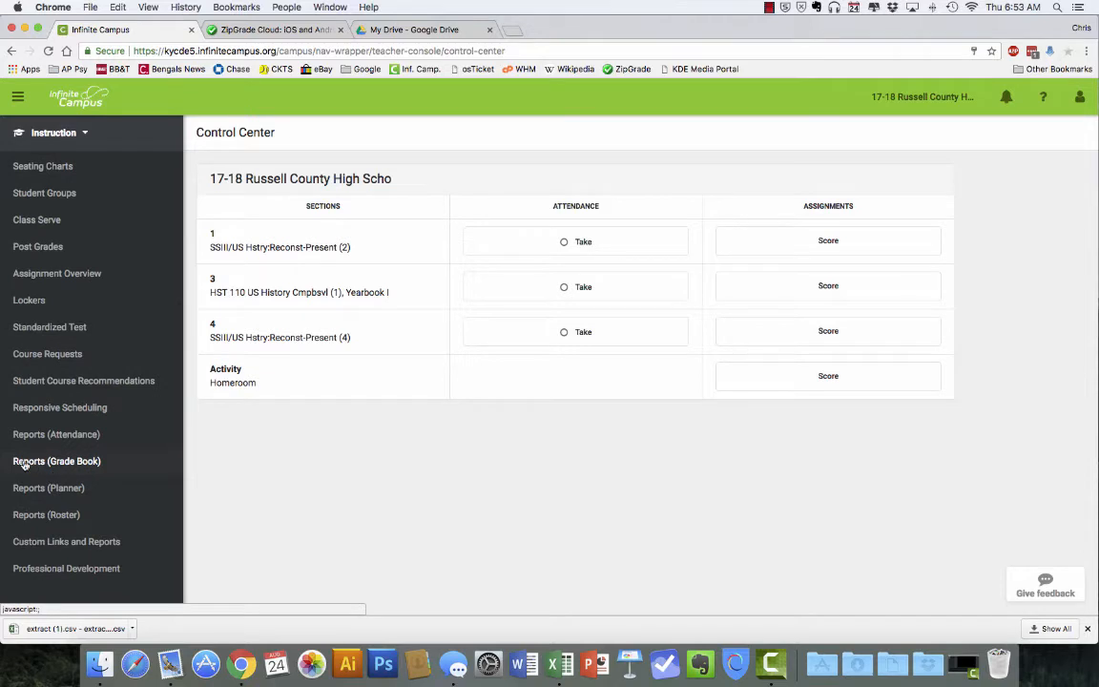
pyautogui.click(26, 462)
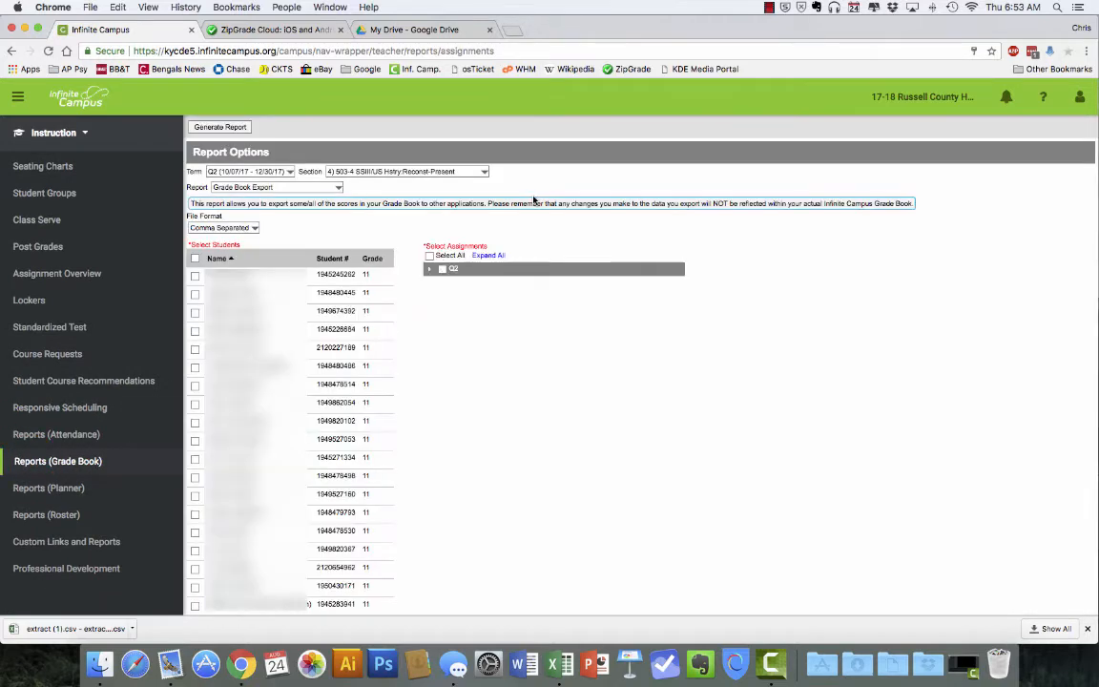
# Generate the Q2 Grade Book Export for section 4) 503-4 SSIII/US Hstry:Reconst-Present with all students and the AA Ch. 19/20 Vocabulary Quiz included
pyautogui.click(483, 171)
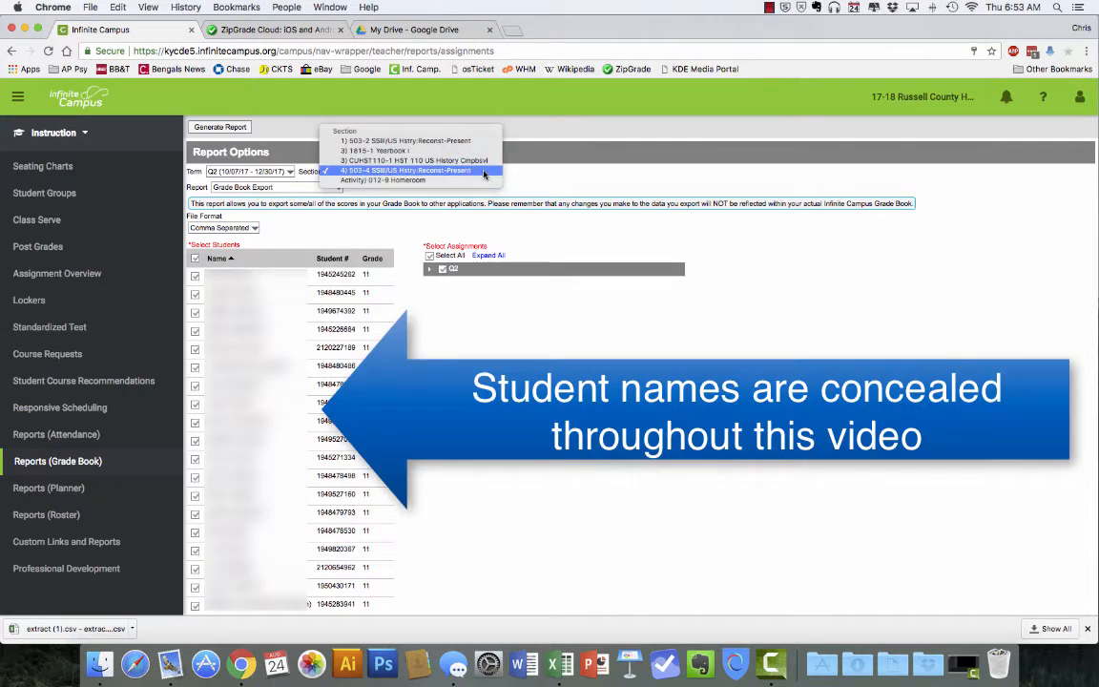
pyautogui.click(482, 170)
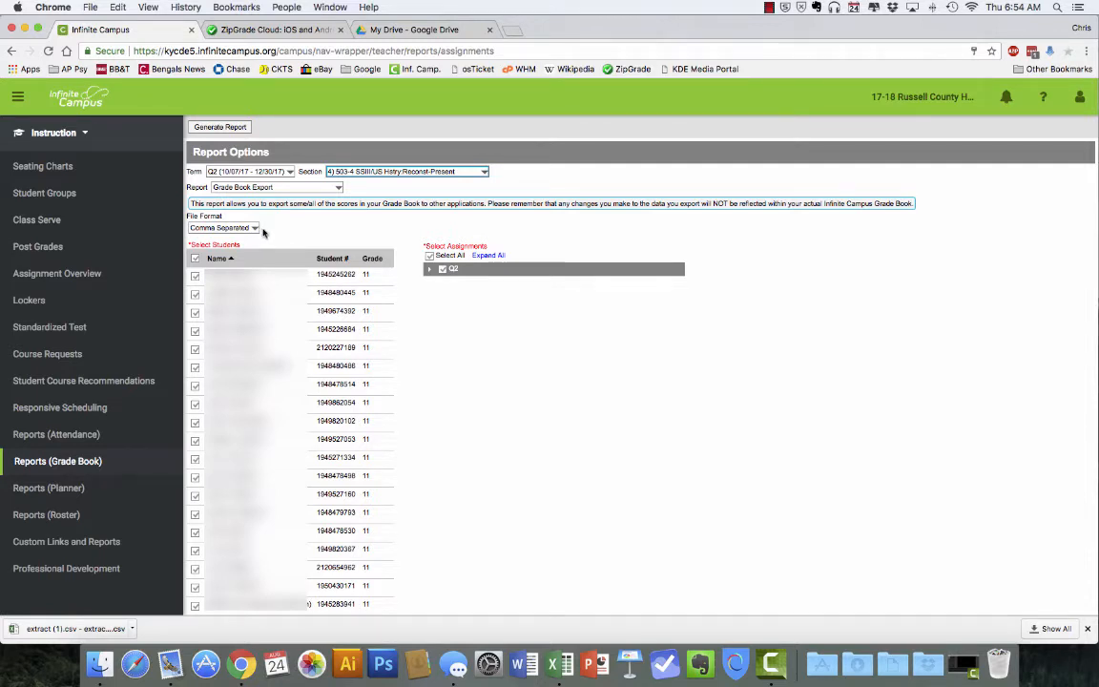
pyautogui.click(429, 272)
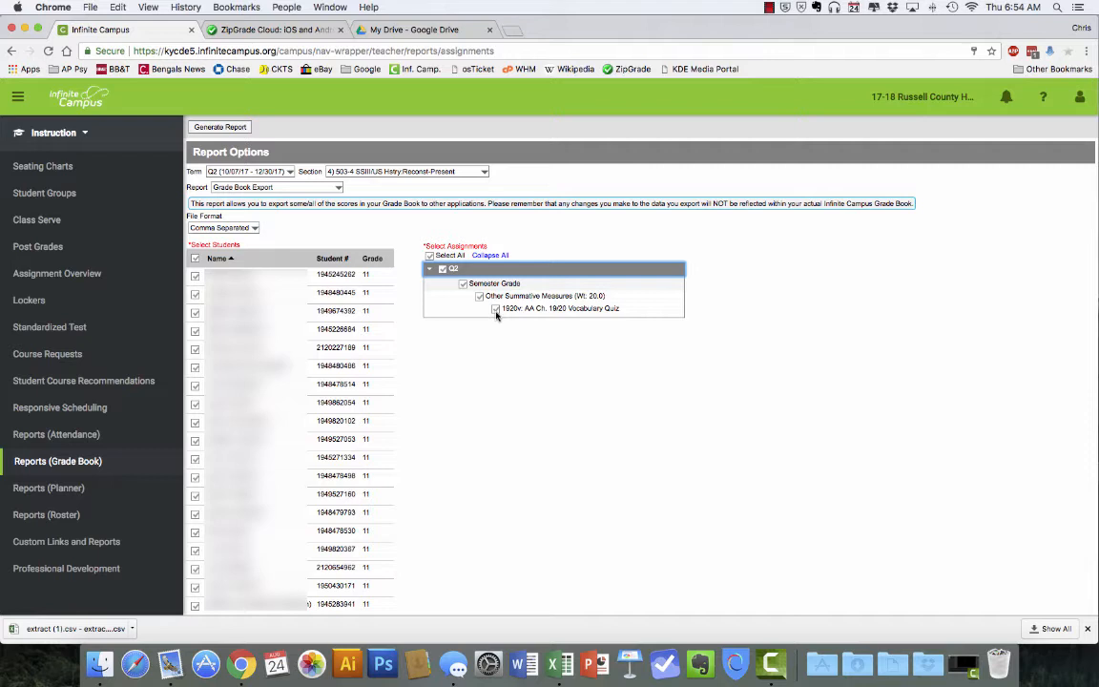
pyautogui.click(495, 309)
pyautogui.click(210, 129)
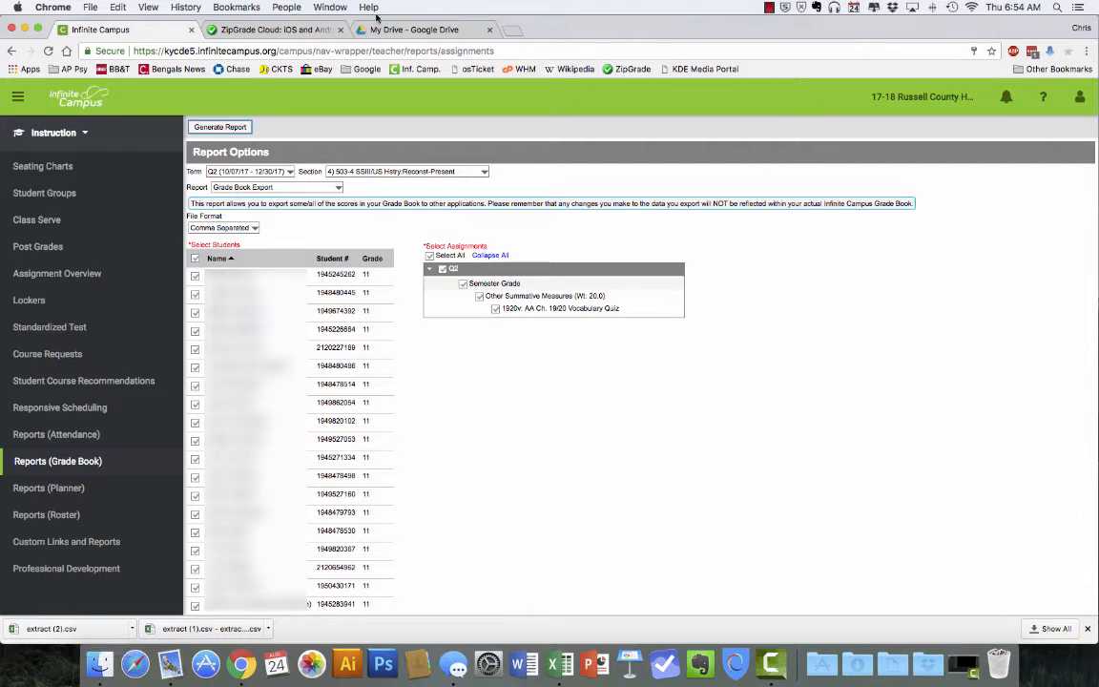
# Switch to Google Drive and upload extract (2).csv from the Downloads folder to My Drive
pyautogui.click(432, 29)
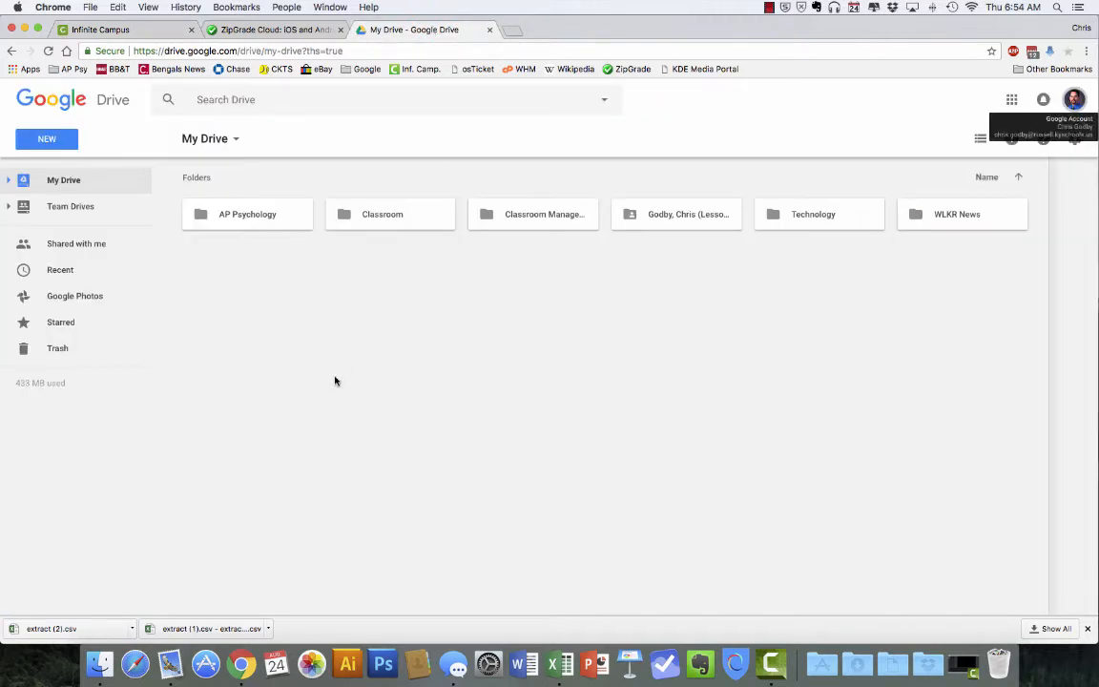
pyautogui.click(47, 140)
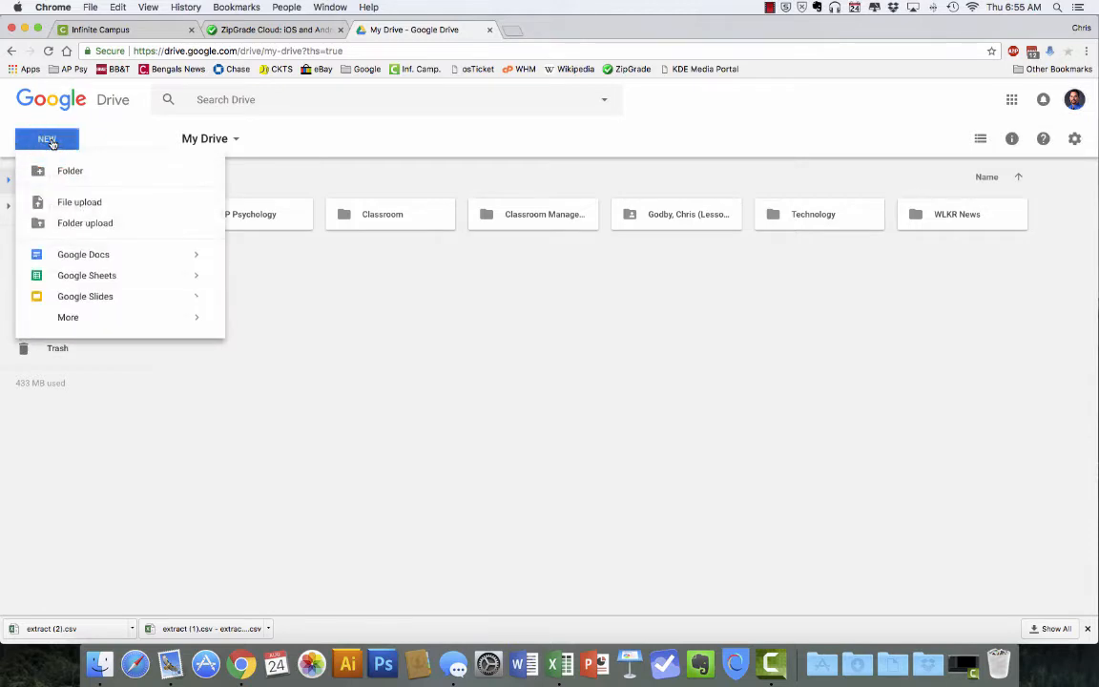
pyautogui.click(66, 206)
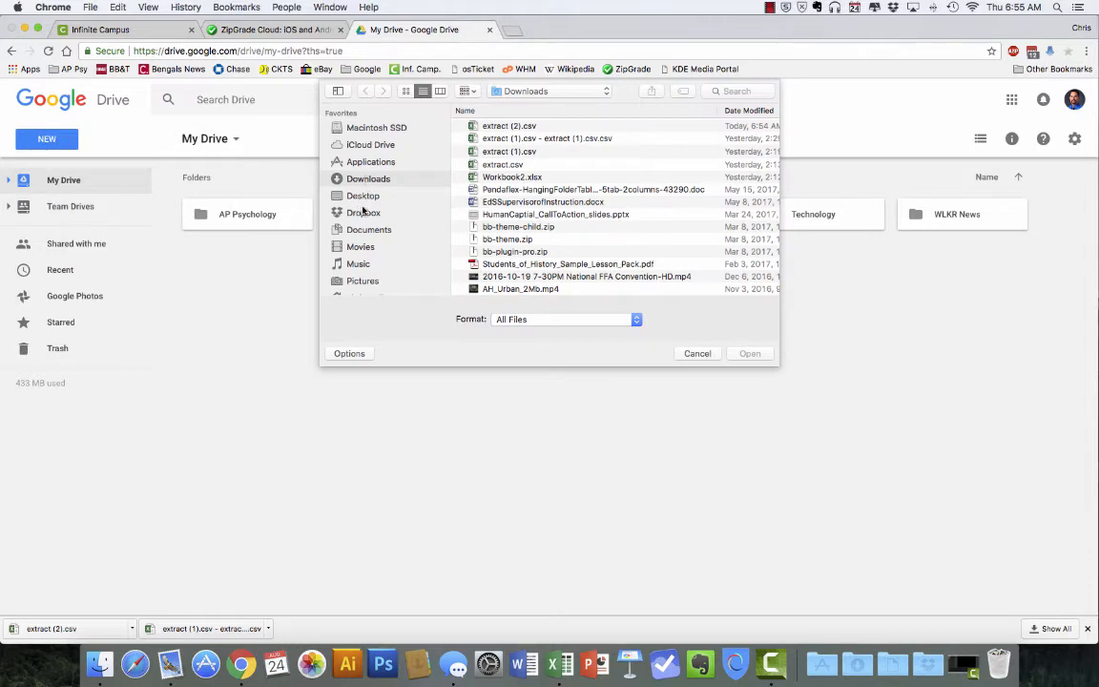
pyautogui.click(505, 127)
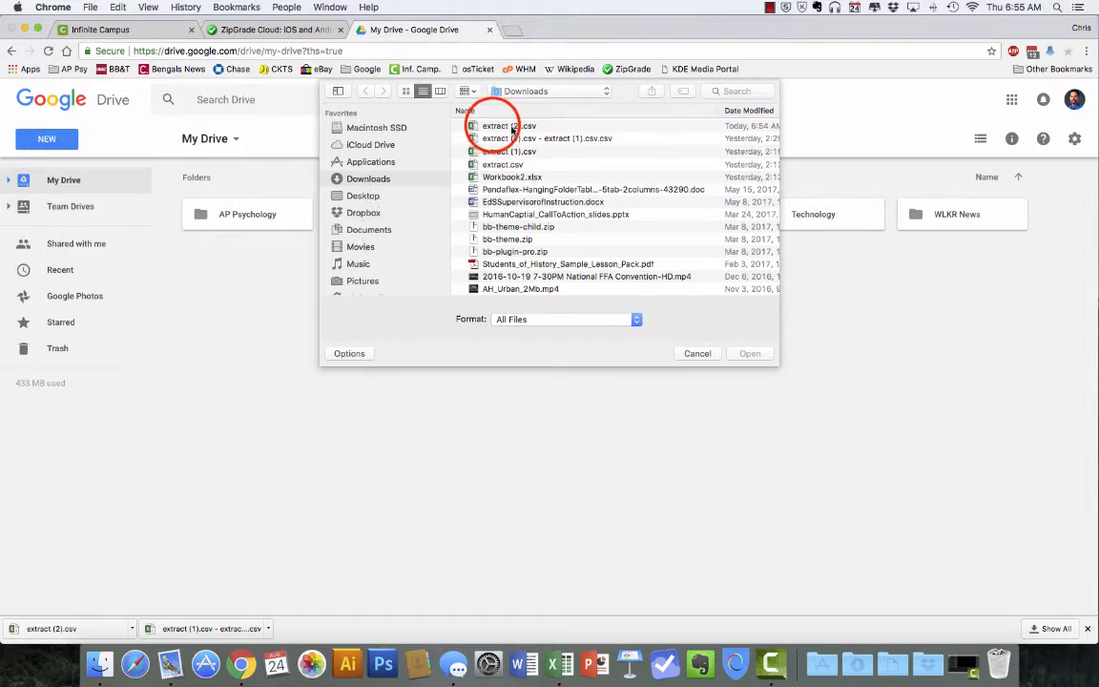
pyautogui.click(750, 353)
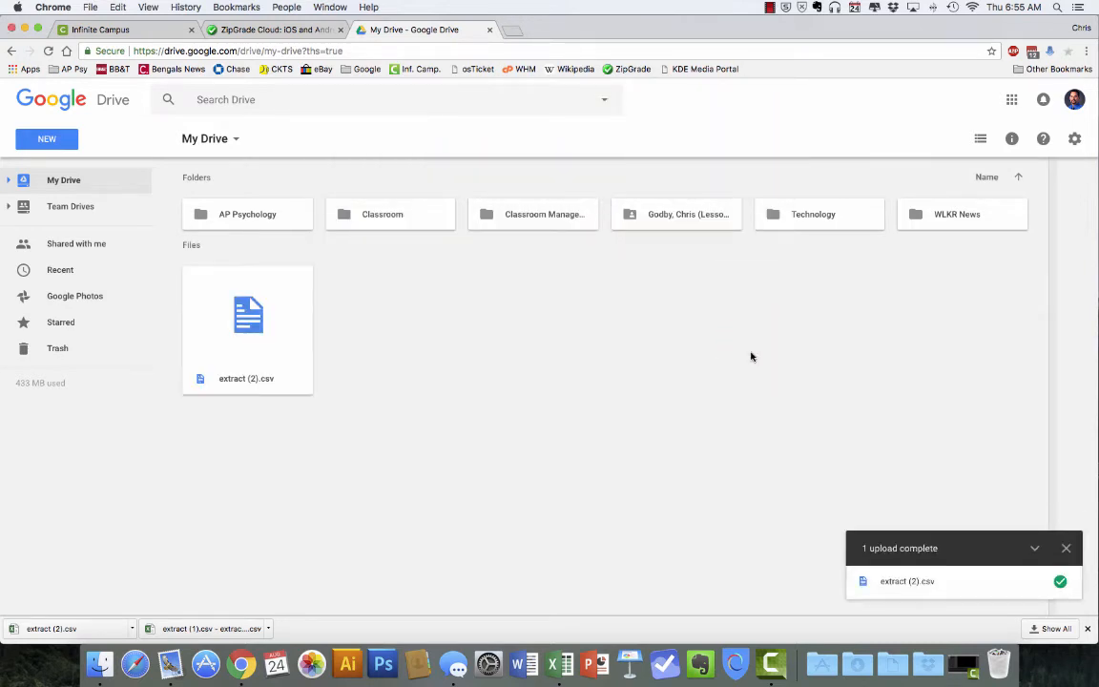
# Open the uploaded extract (2).csv in Google Sheets and widen column A to fit the student entries
pyautogui.rightClick(254, 353)
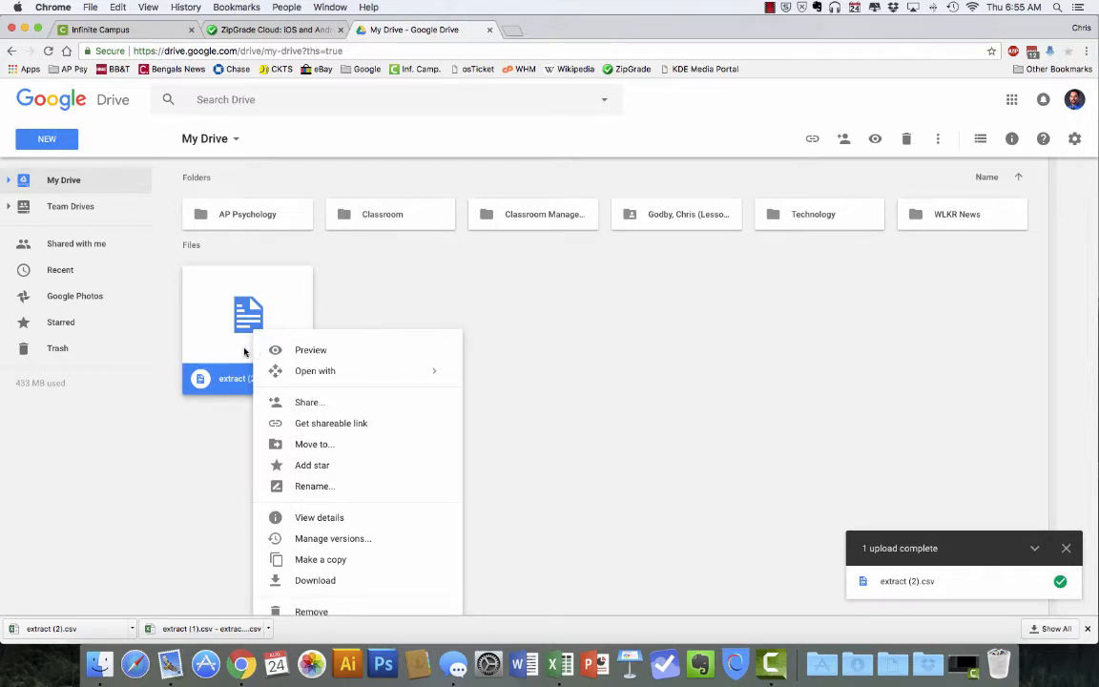
pyautogui.moveTo(326, 371)
pyautogui.click(477, 380)
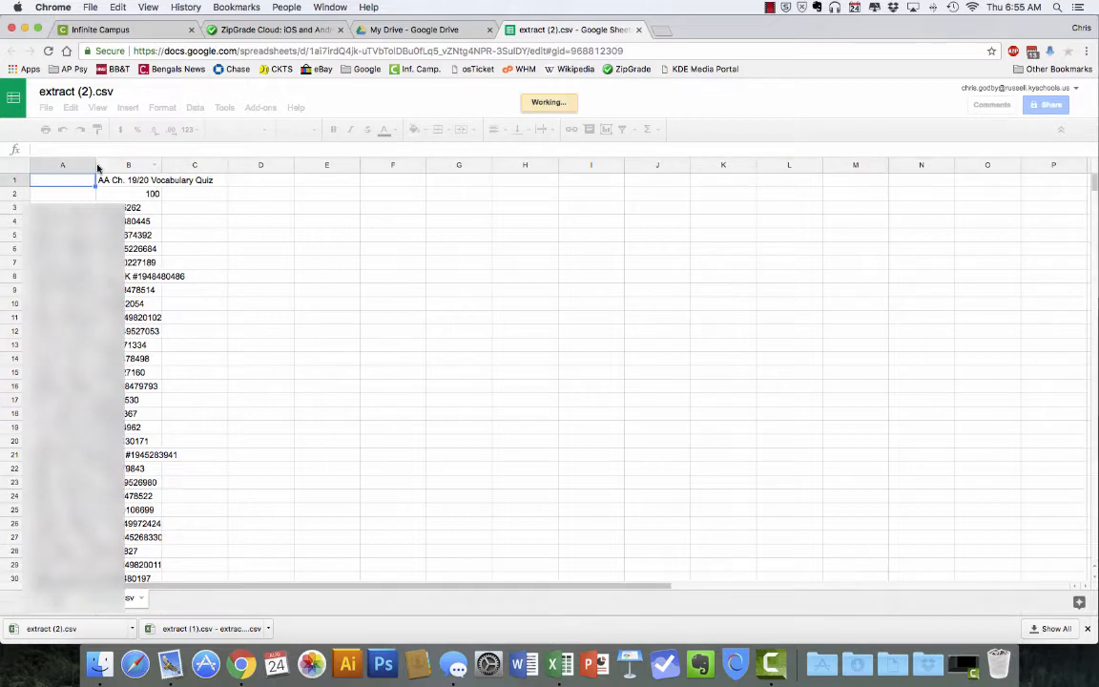
pyautogui.moveTo(97, 168); pyautogui.dragTo(210, 168)
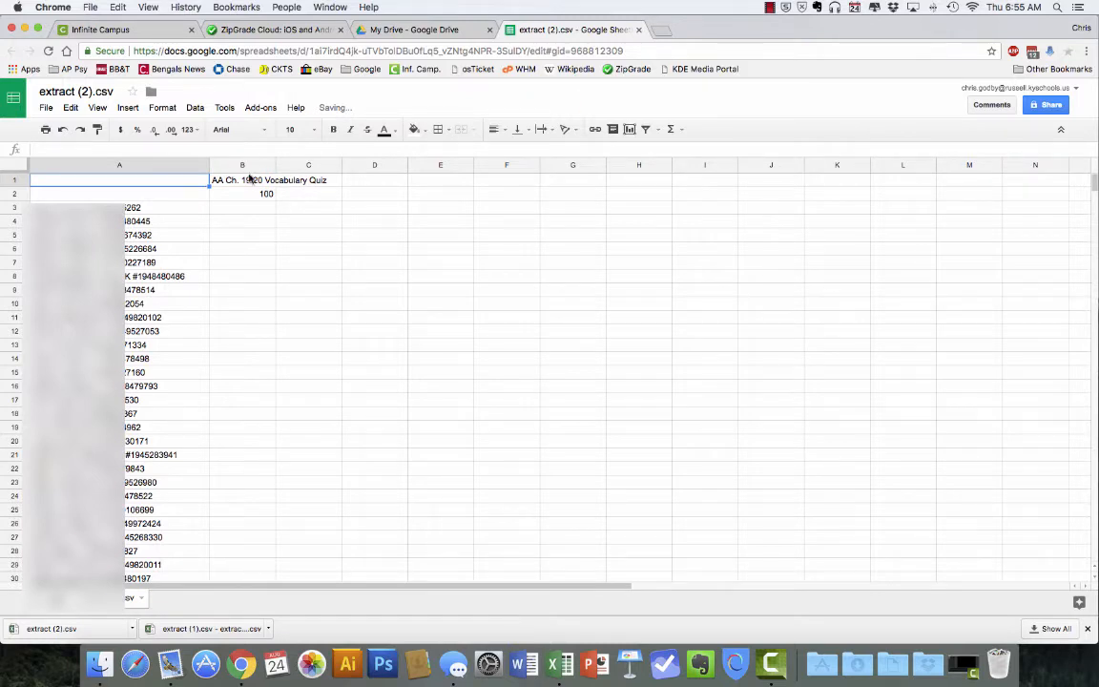
# Delete column B with the vocabulary quiz scores and the blank row 2 above the student list
pyautogui.click(237, 166)
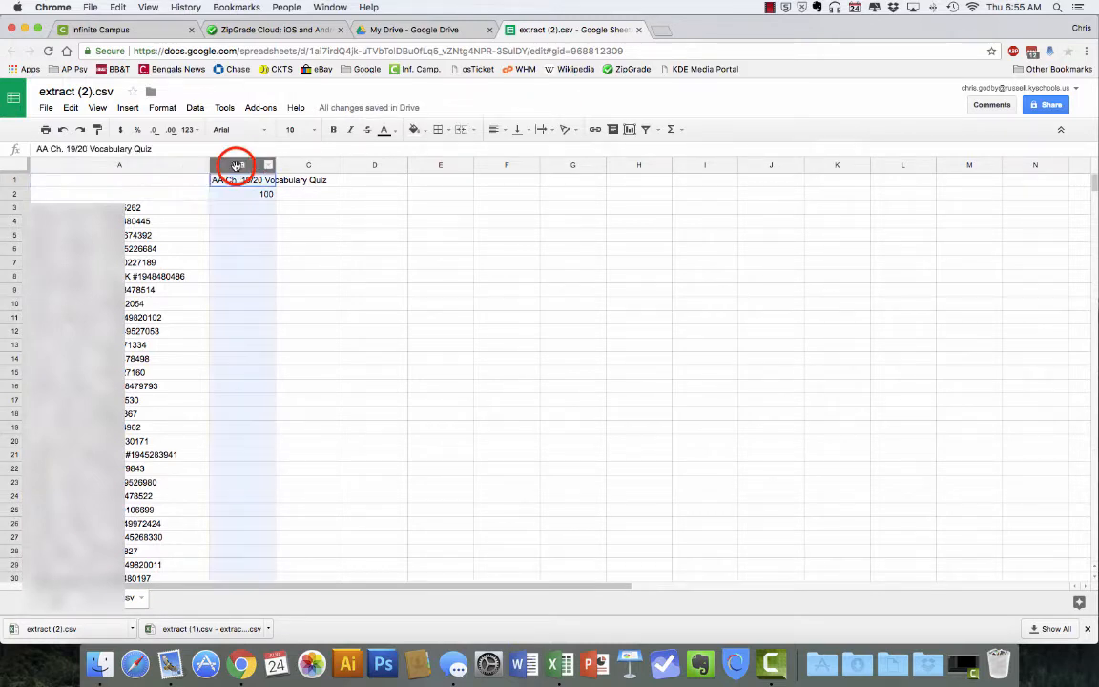
pyautogui.rightClick(237, 167)
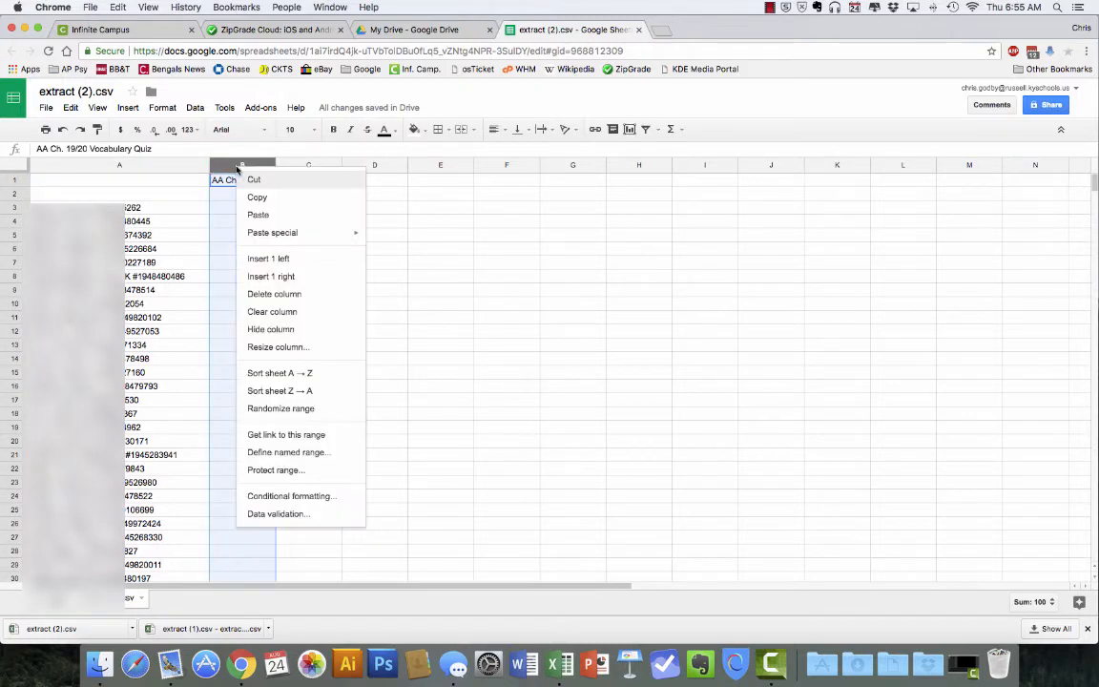
pyautogui.click(281, 295)
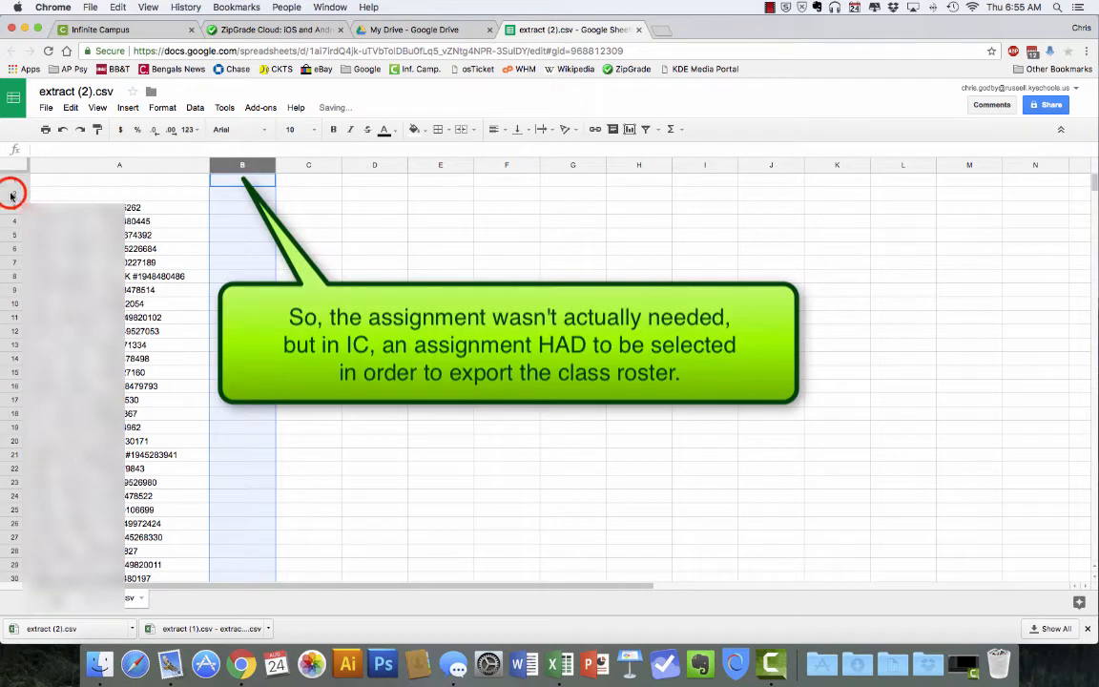
pyautogui.click(12, 195)
pyautogui.rightClick(12, 196)
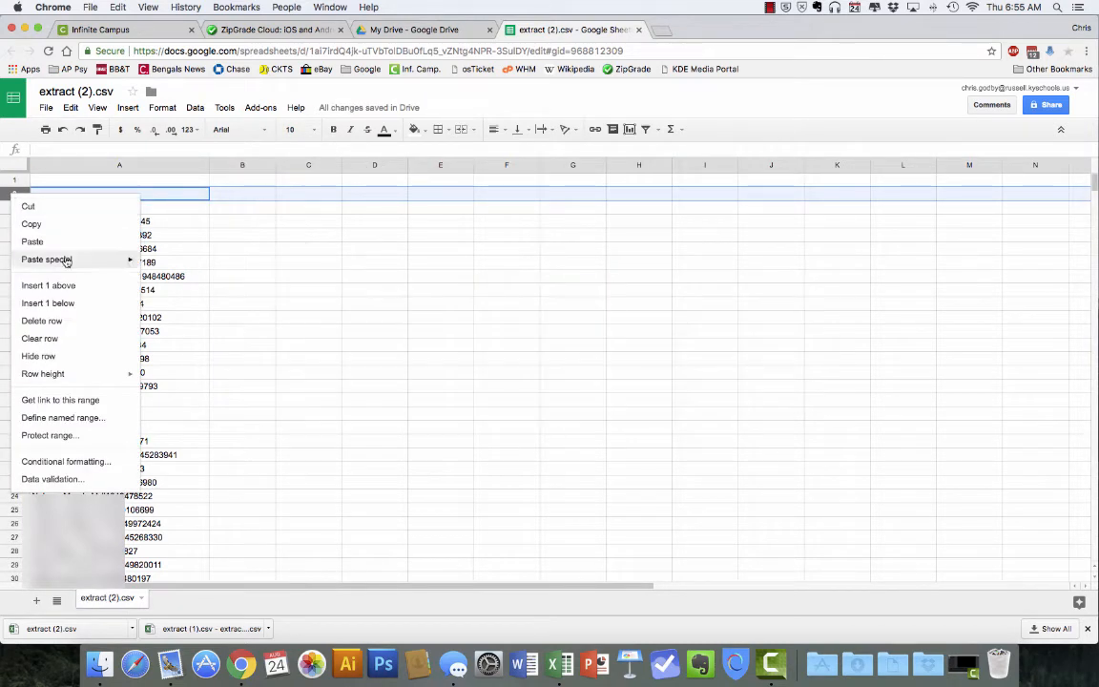
pyautogui.click(59, 318)
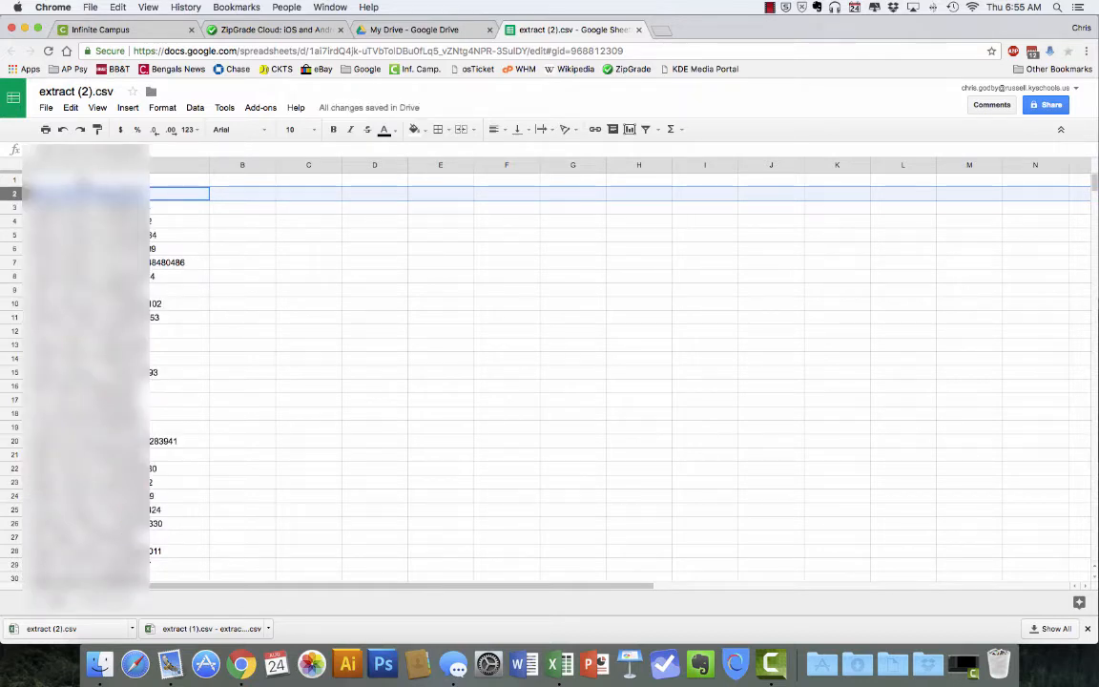
# Enter the headers "first name", "last name", "ID" and "class name" in cells B1 to E1
pyautogui.click(250, 182)
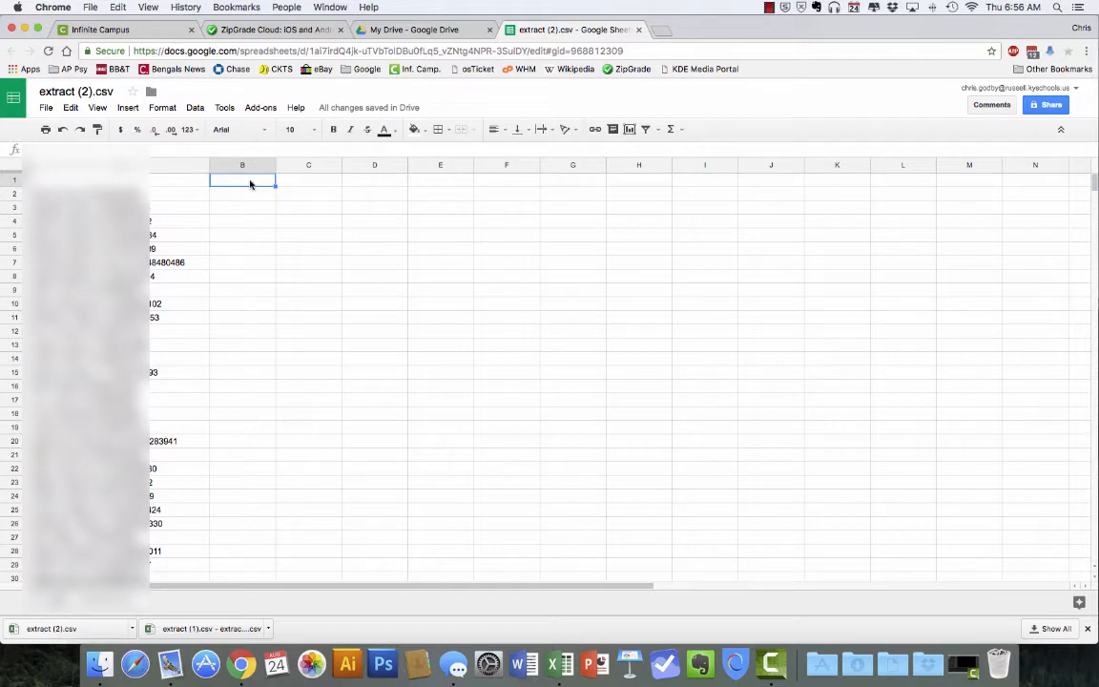
pyautogui.write('first name')
pyautogui.press('Tab')
pyautogui.write('last name')
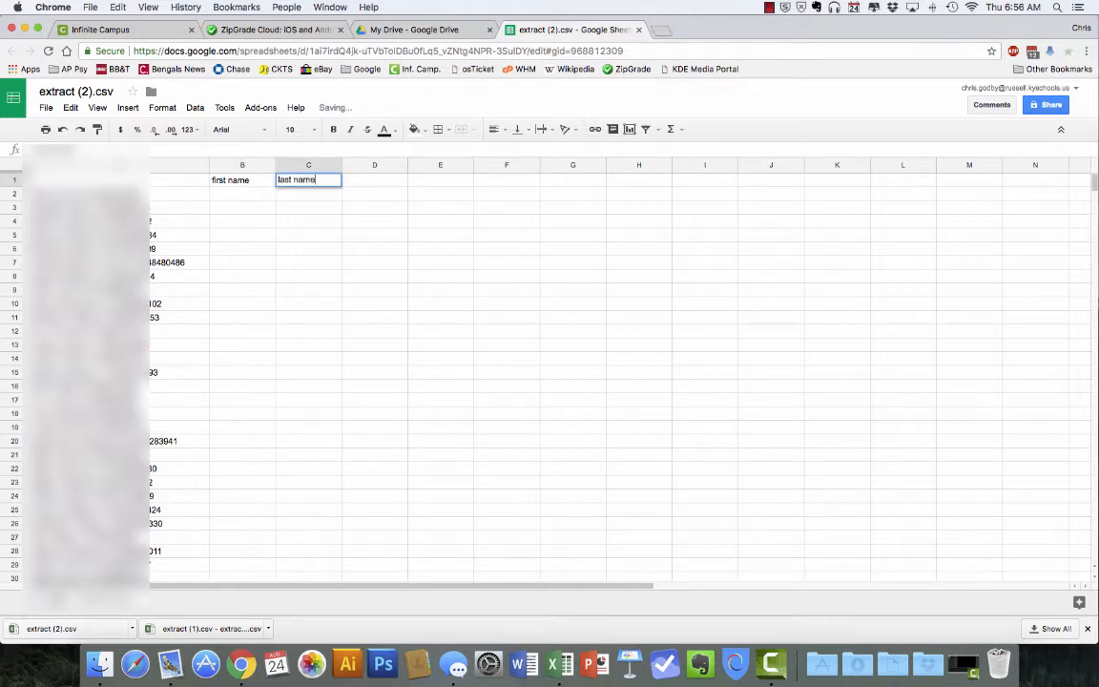
pyautogui.press('Tab')
pyautogui.write('ID')
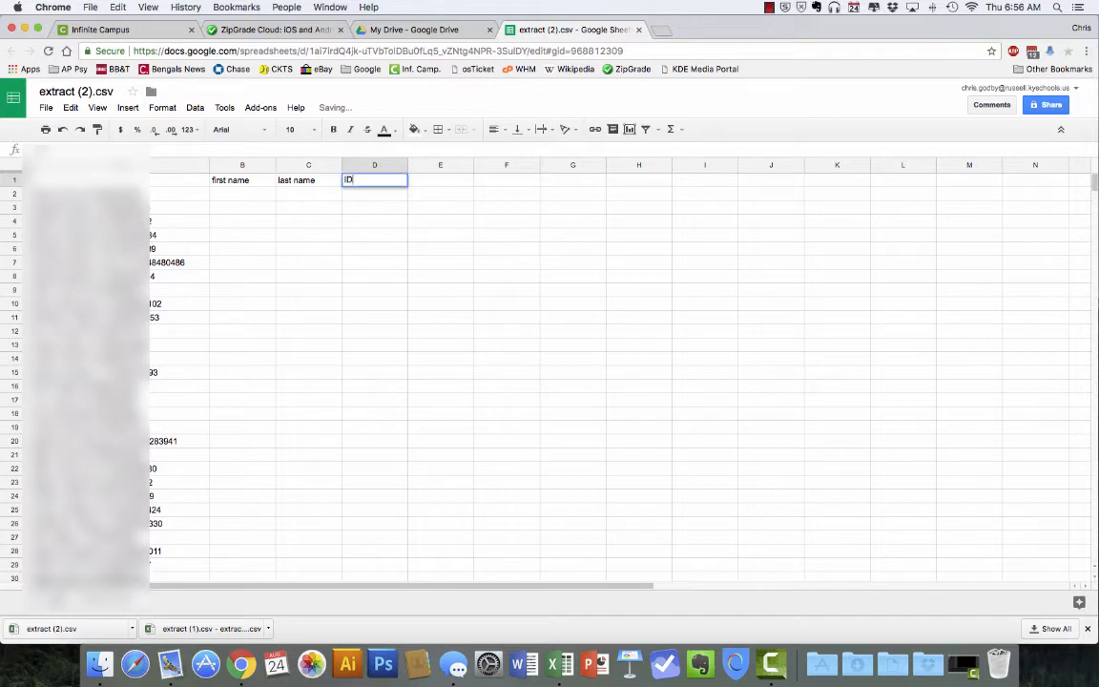
pyautogui.press('Tab')
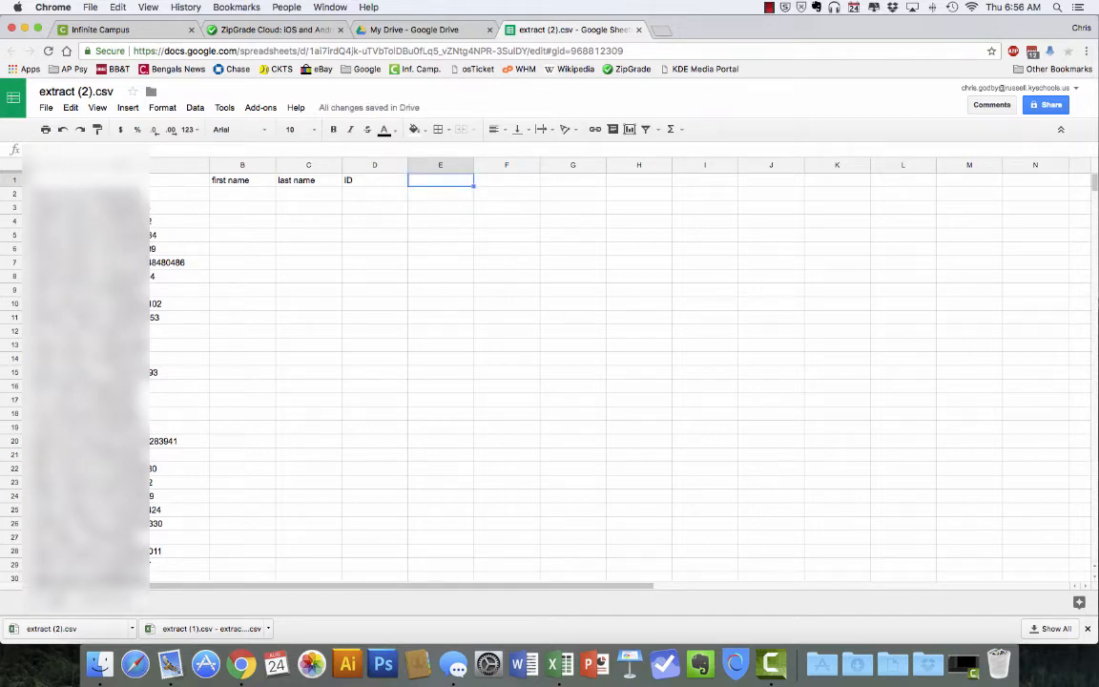
pyautogui.write('class name')
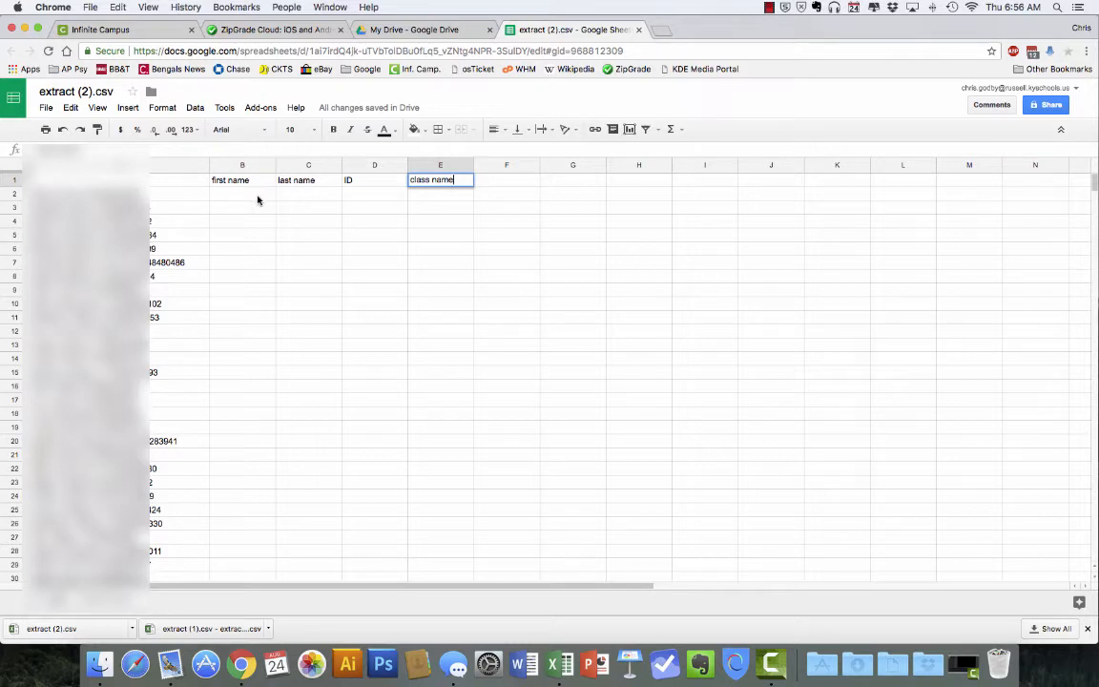
# Open the Split tools of the Power Tools add-on
pyautogui.click(261, 108)
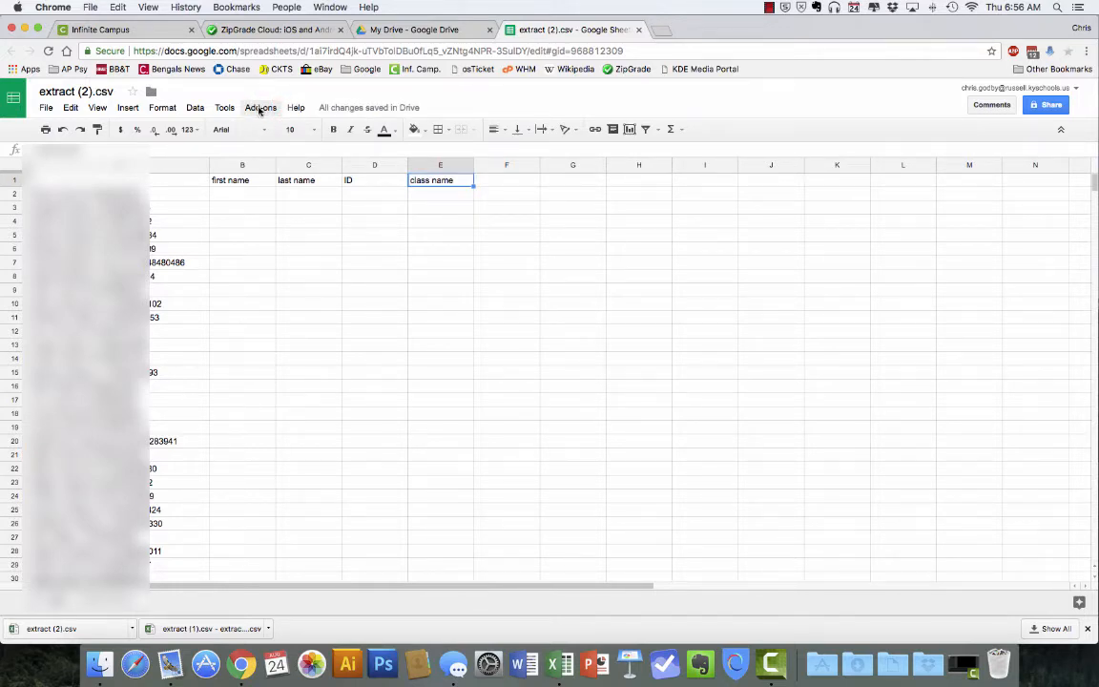
pyautogui.click(260, 108)
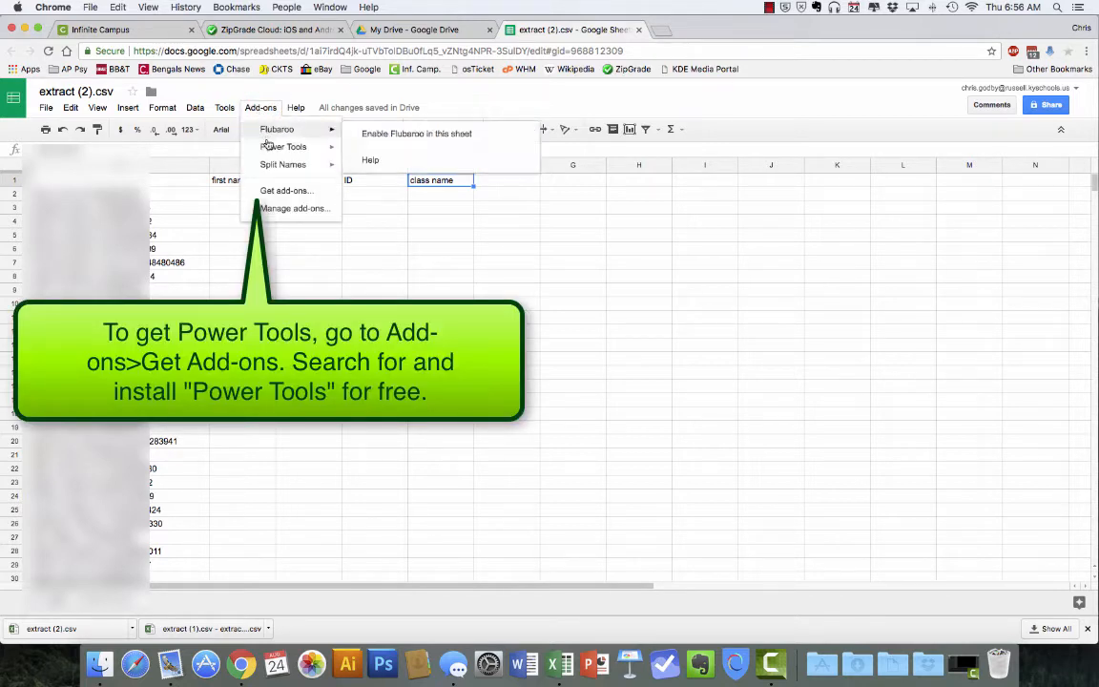
pyautogui.moveTo(268, 151)
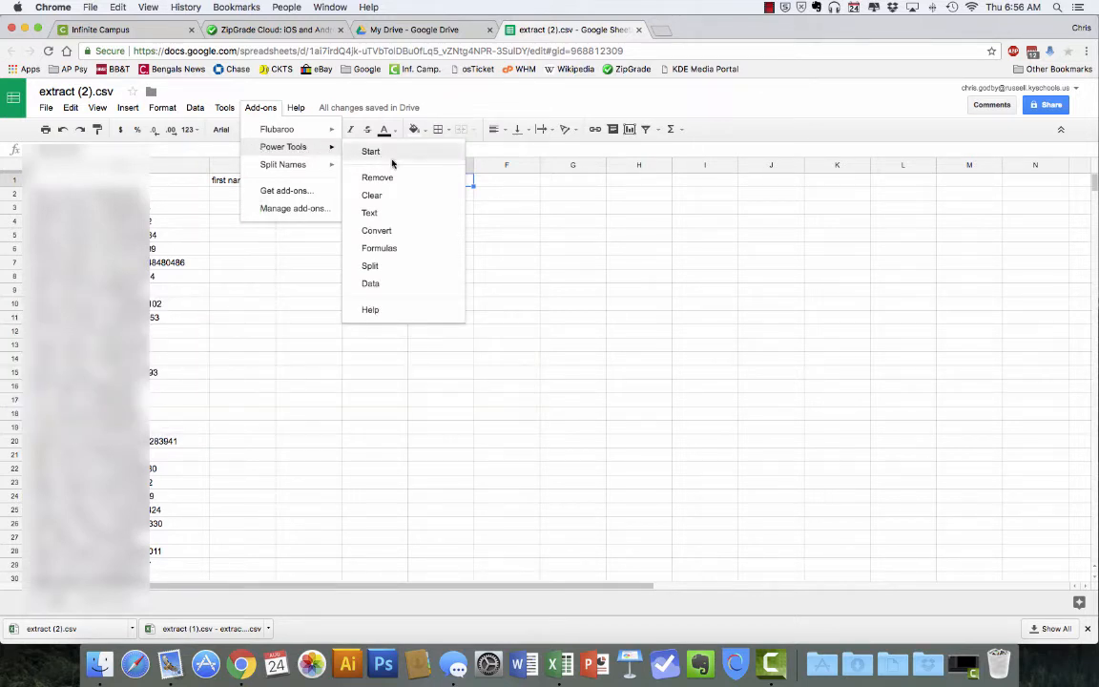
pyautogui.click(375, 270)
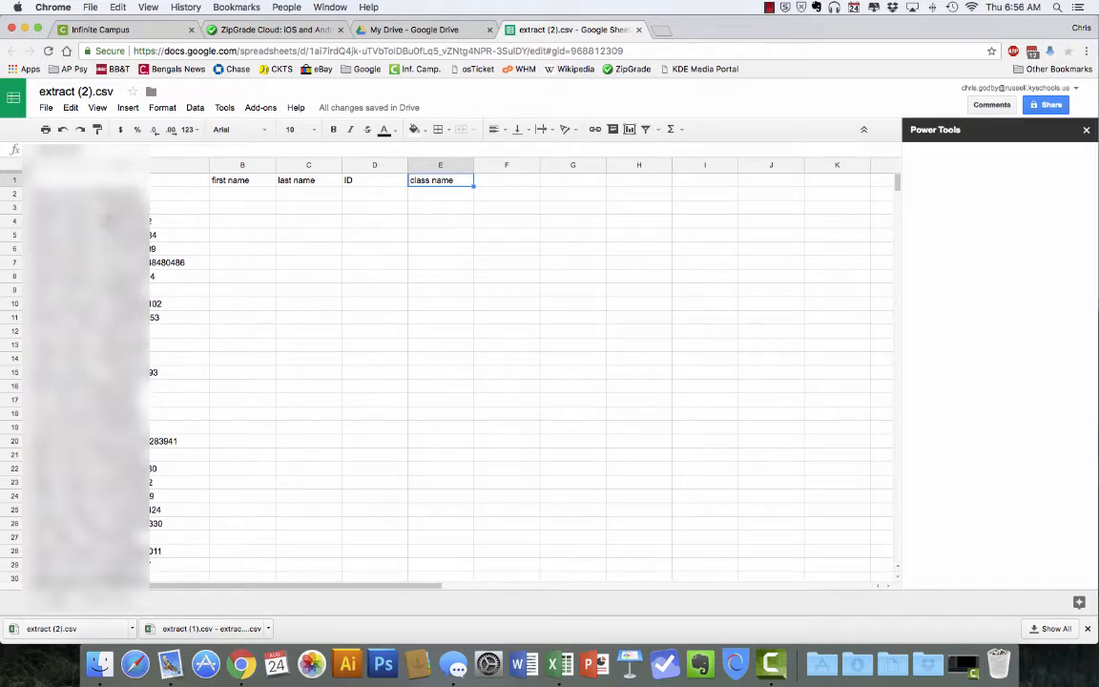
# Split the student entries in A2:A31 with Split Names, adding first, middle, last name, salutation and suffix columns
pyautogui.click(54, 189)
pyautogui.click(52, 189)
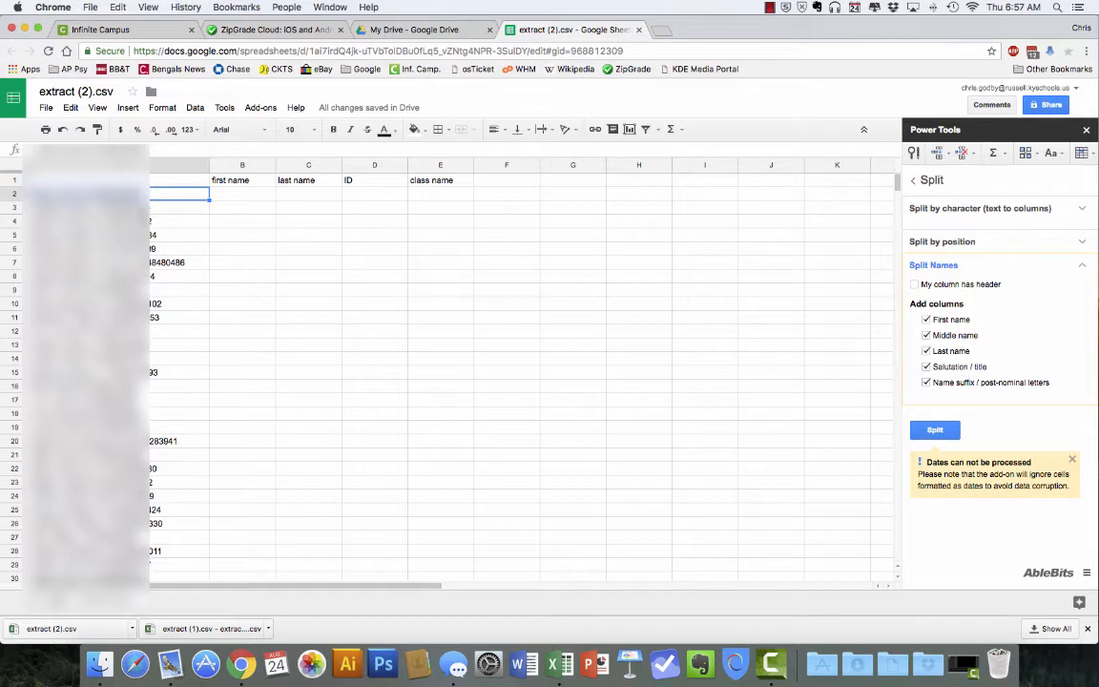
pyautogui.click(66, 189)
pyautogui.click(68, 194)
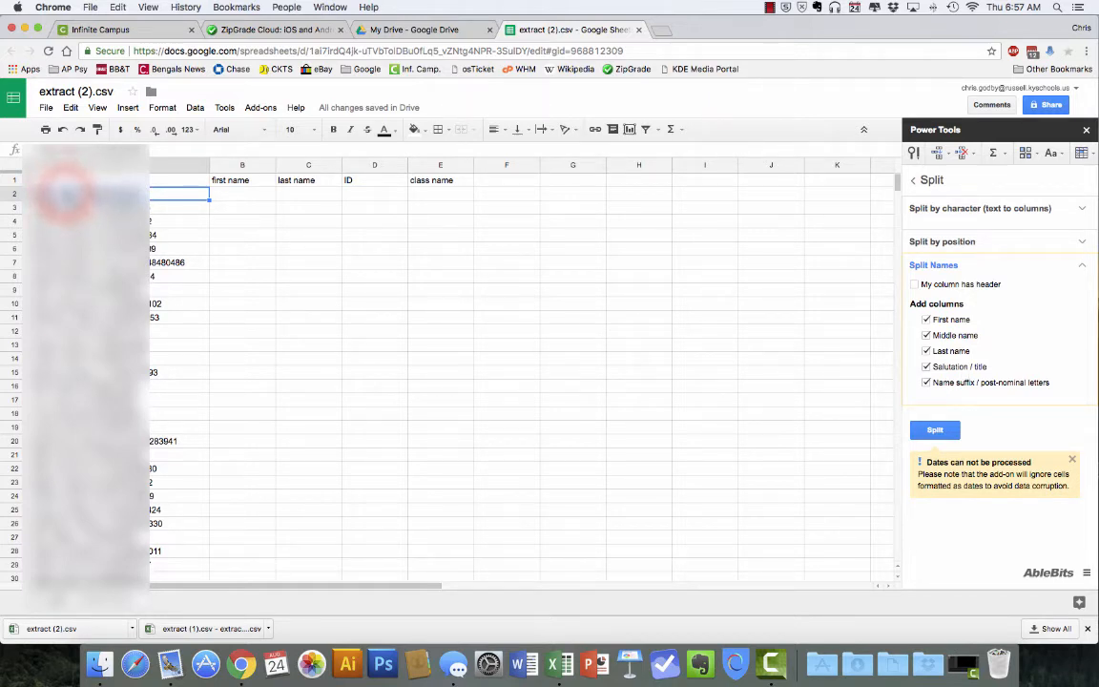
pyautogui.moveTo(66, 195); pyautogui.dragTo(67, 496)
pyautogui.scroll(5, 67, 496)
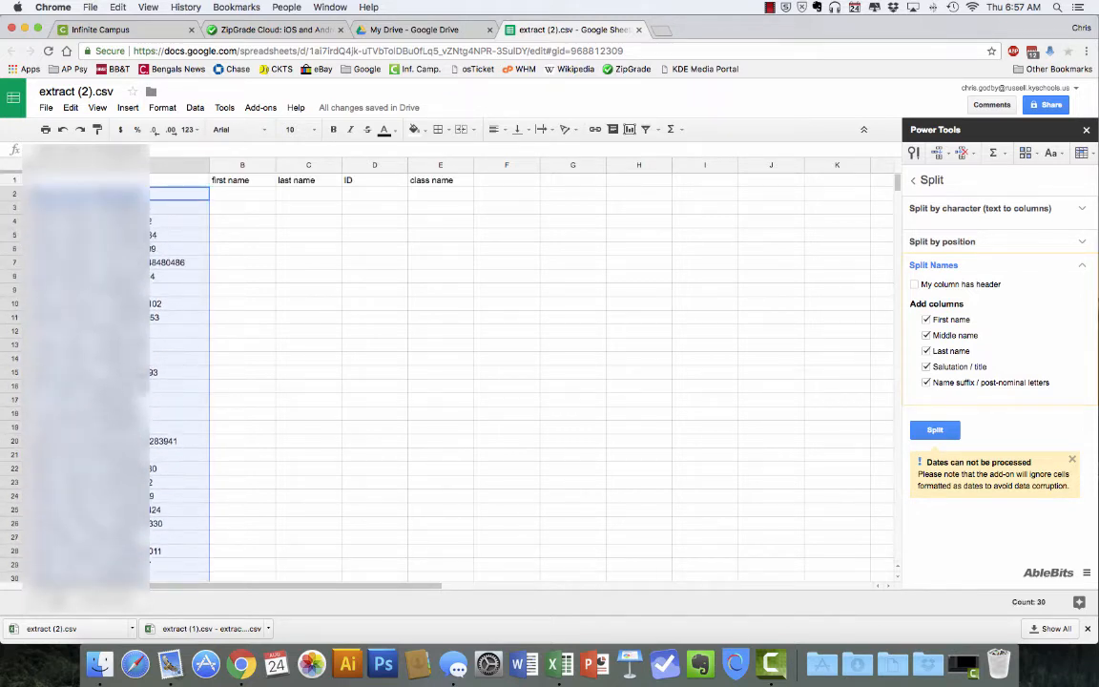
pyautogui.click(935, 432)
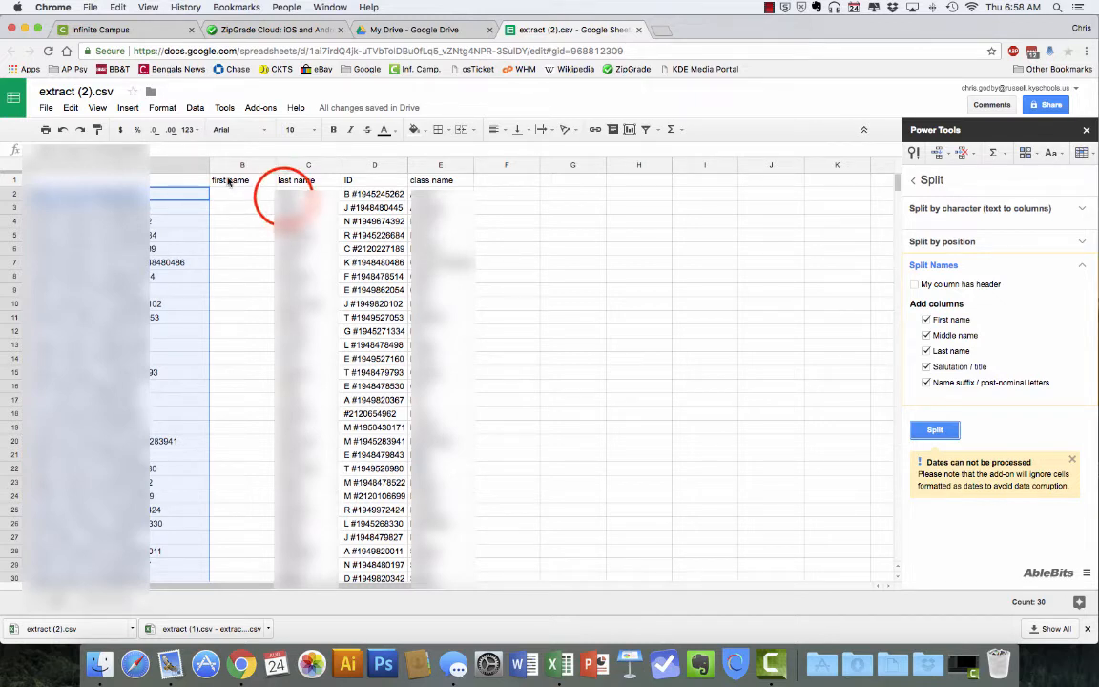
# Move the split first names from C2:C31 into column B under the "first name" header
pyautogui.moveTo(285, 195); pyautogui.dragTo(300, 513)
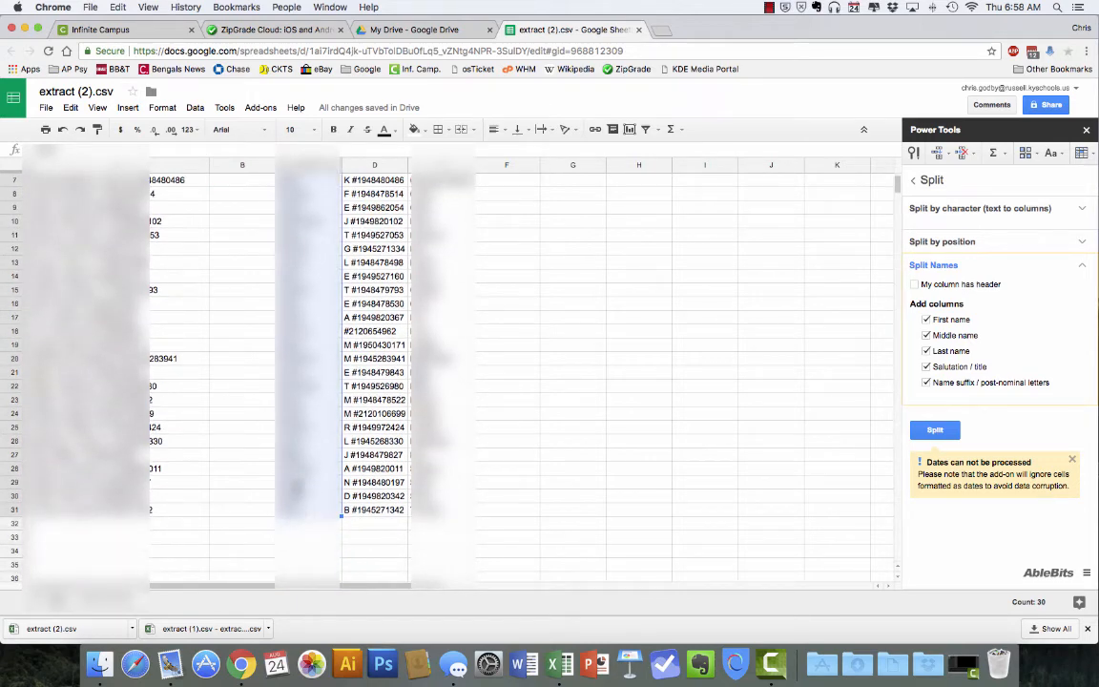
pyautogui.scroll(3, 322, 386)
pyautogui.click(274, 232)
pyautogui.moveTo(273, 230); pyautogui.dragTo(238, 227)
# Move the split last names from E2:E31 into column C under the "last name" header
pyautogui.moveTo(412, 192); pyautogui.dragTo(433, 512)
pyautogui.scroll(3, 456, 373)
pyautogui.moveTo(393, 206); pyautogui.dragTo(324, 215)
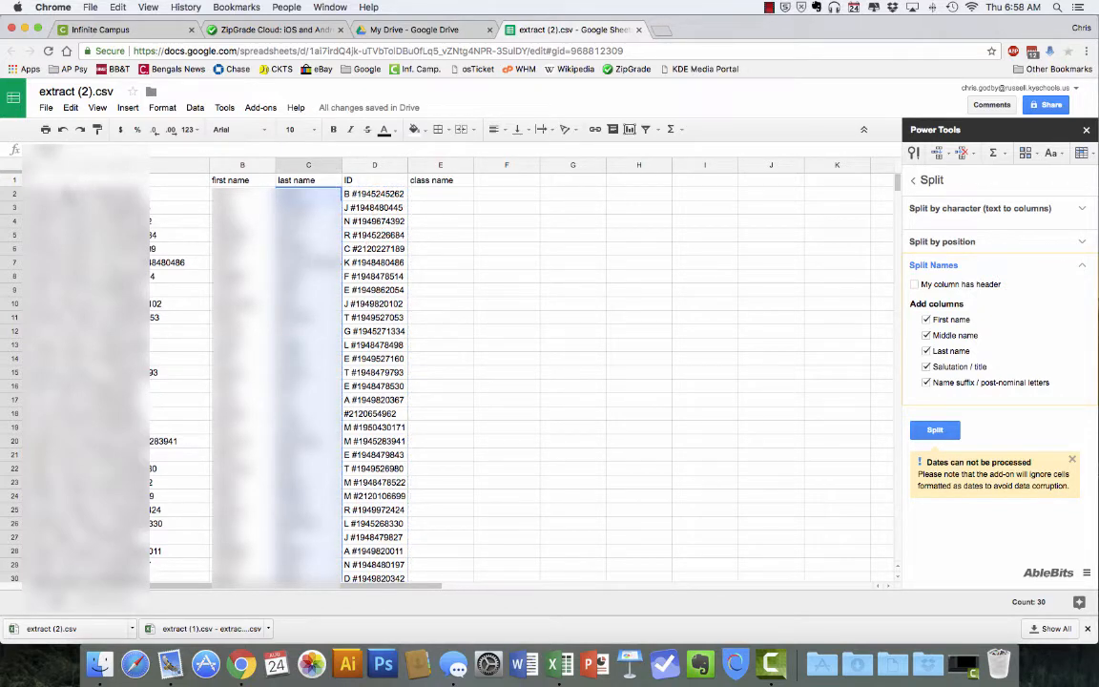
# Delete column A, which holds the original unsplit student entries
pyautogui.click(76, 167)
pyautogui.rightClick(76, 168)
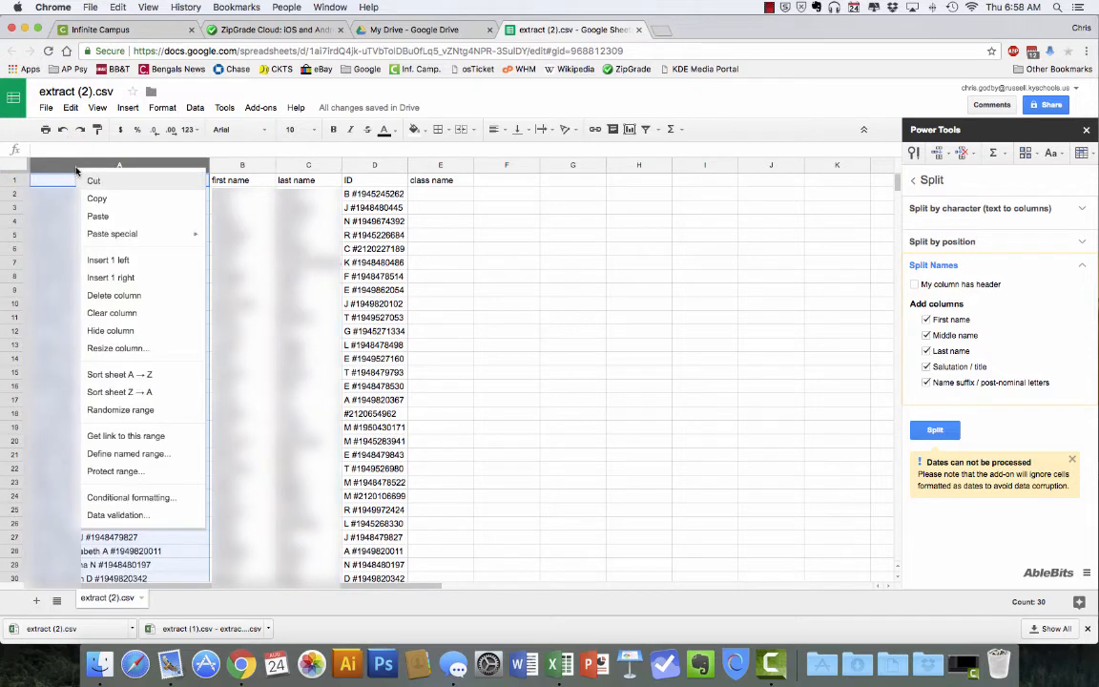
pyautogui.click(115, 295)
# Enter "4th - SS3" under the "class name" header in D2 and copy it down through D31
pyautogui.click(265, 195)
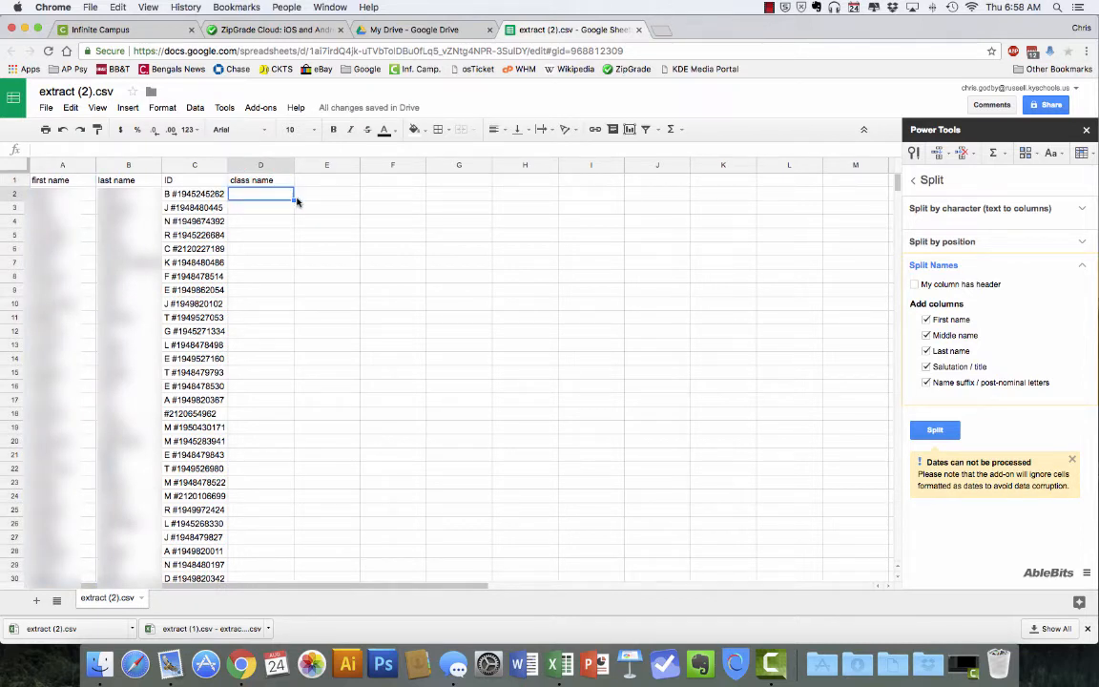
pyautogui.write('4th - SS3')
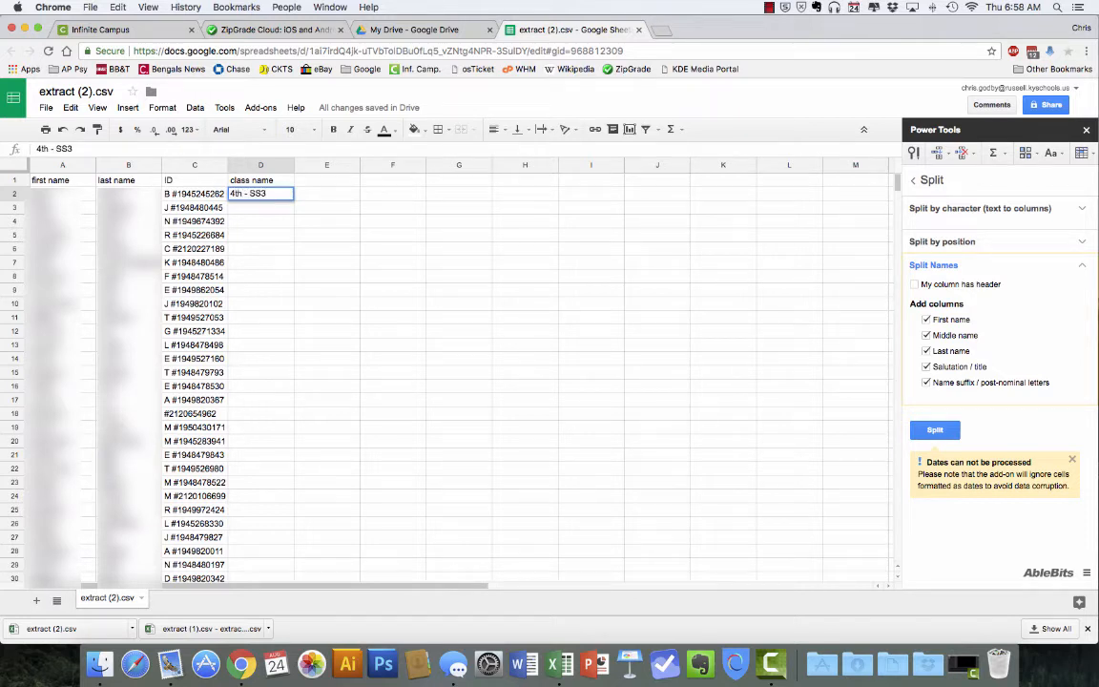
pyautogui.click(293, 199)
pyautogui.click(277, 201)
pyautogui.press('super+c')
pyautogui.moveTo(274, 210); pyautogui.dragTo(268, 474)
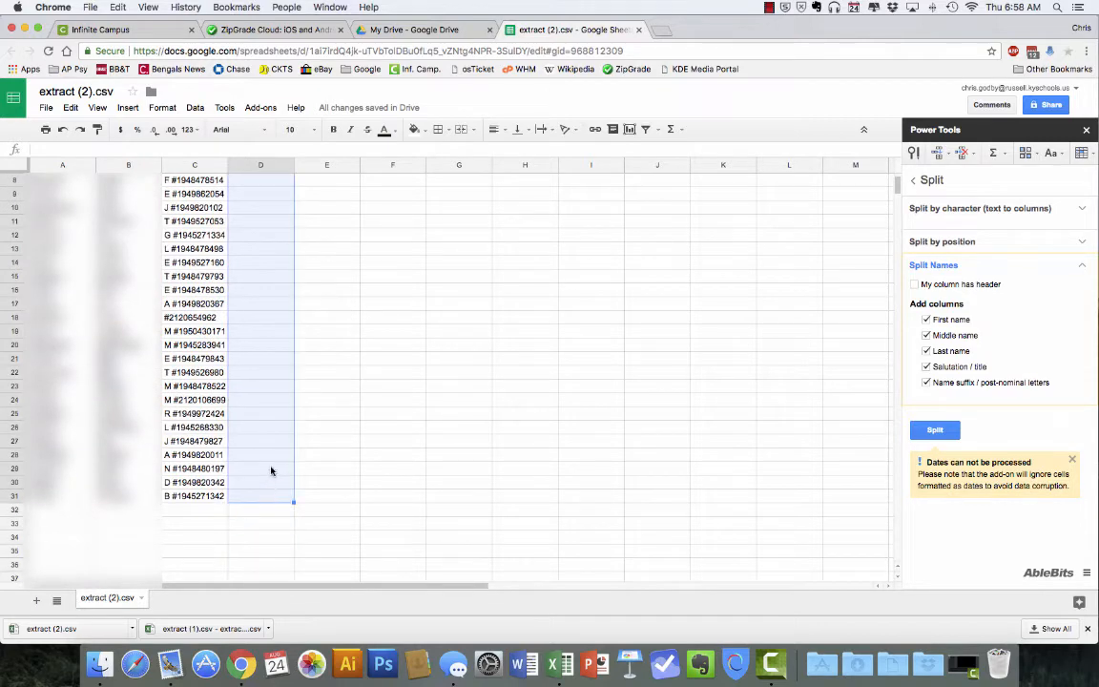
pyautogui.press('super+v')
pyautogui.scroll(1, 351, 401)
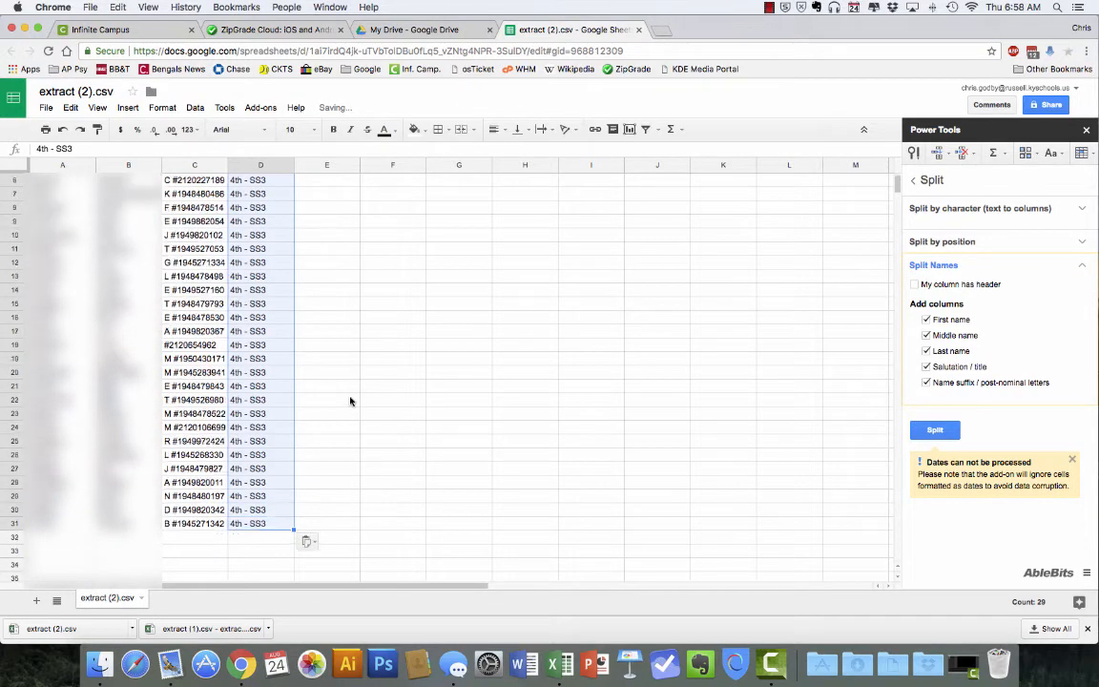
pyautogui.scroll(3, 350, 401)
pyautogui.scroll(-3, 352, 407)
pyautogui.scroll(3, 352, 406)
pyautogui.click(352, 402)
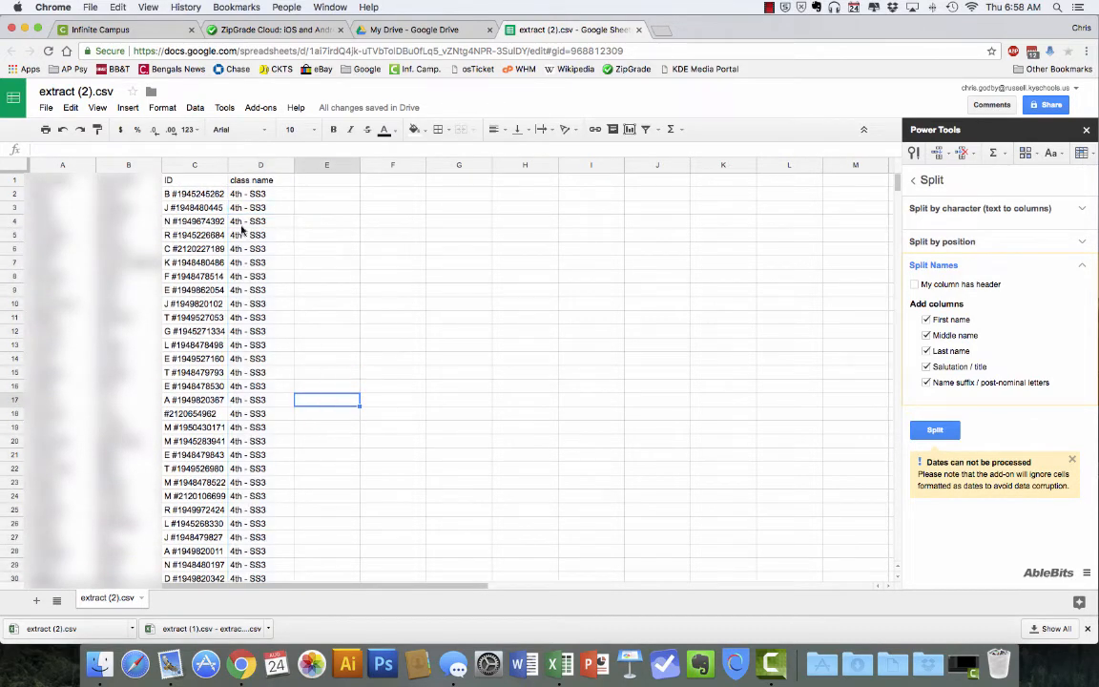
# Select the ID entries C2:C31 and place a Split by position break line after the eighth character, before the last five digits
pyautogui.click(189, 193)
pyautogui.moveTo(189, 339); pyautogui.dragTo(201, 471)
pyautogui.scroll(-3, 200, 521)
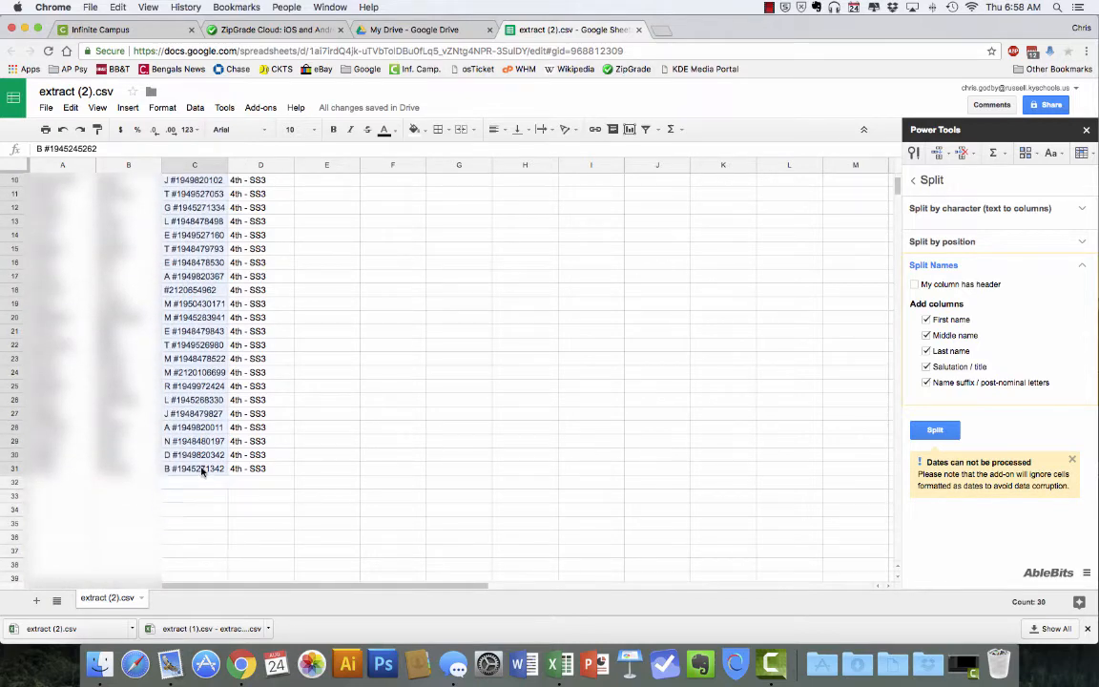
pyautogui.scroll(1, 394, 301)
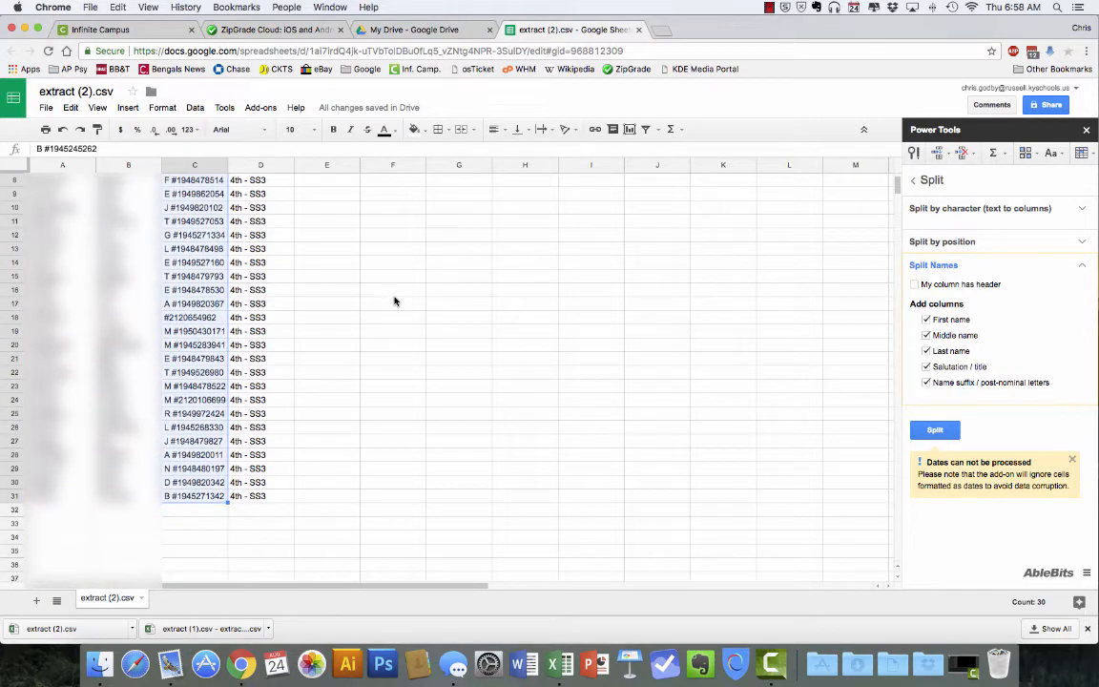
pyautogui.scroll(4, 394, 301)
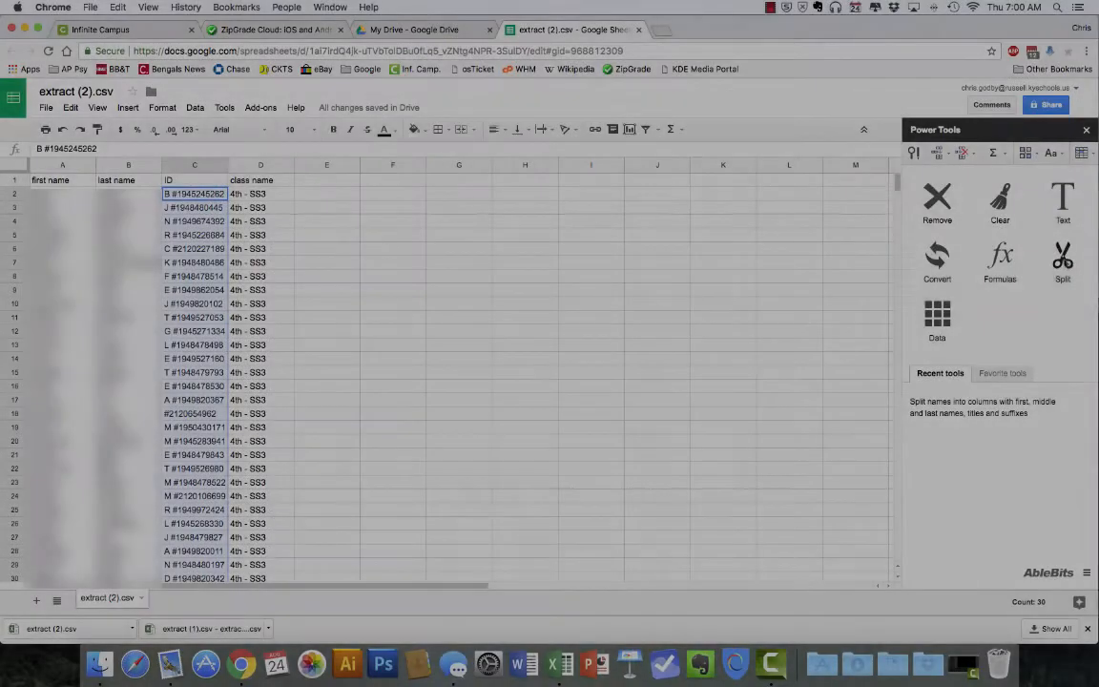
pyautogui.click(1061, 256)
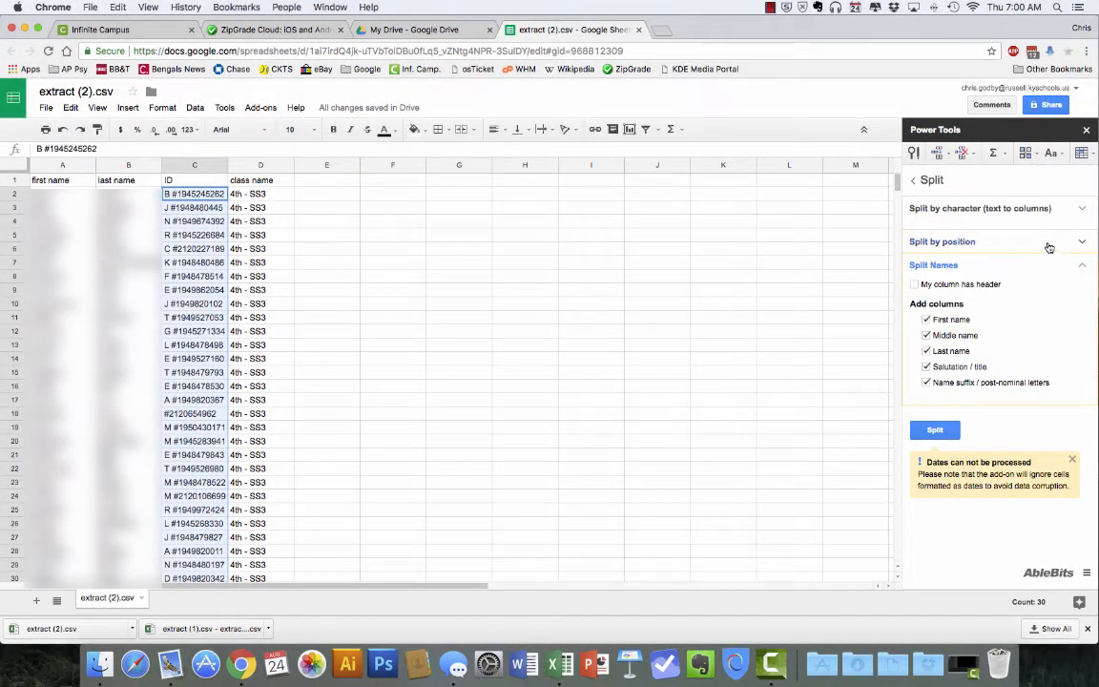
pyautogui.click(1067, 242)
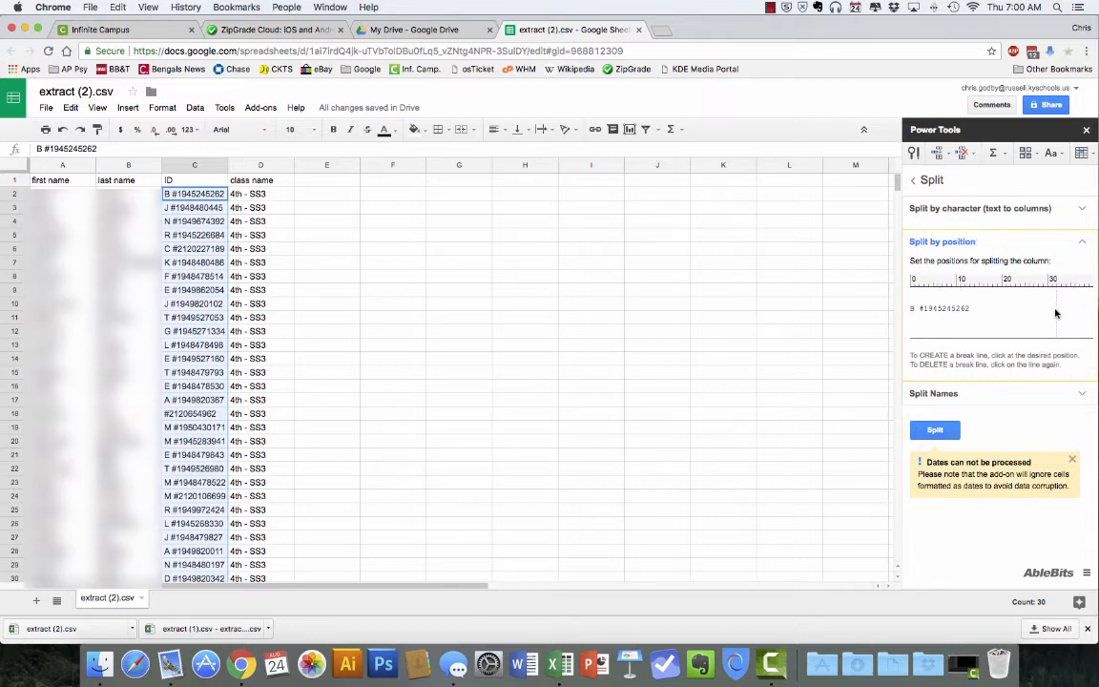
pyautogui.click(947, 324)
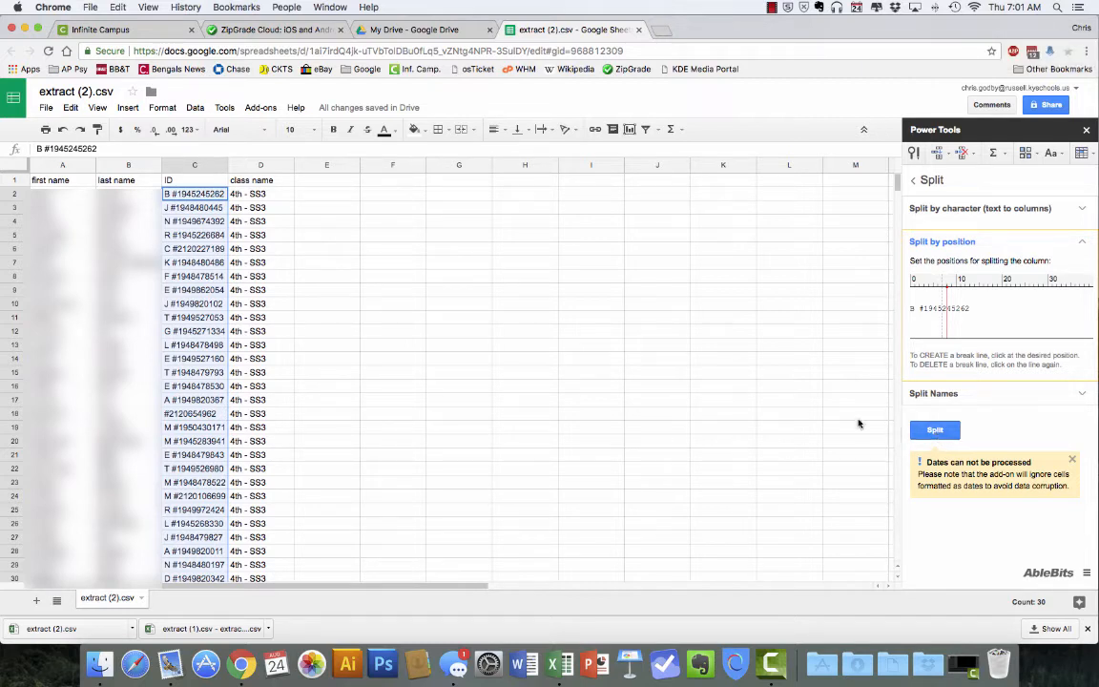
# Add "F " in front of the ID in C18 so it matches the letter-and-space prefix of the other entries
pyautogui.click(212, 413)
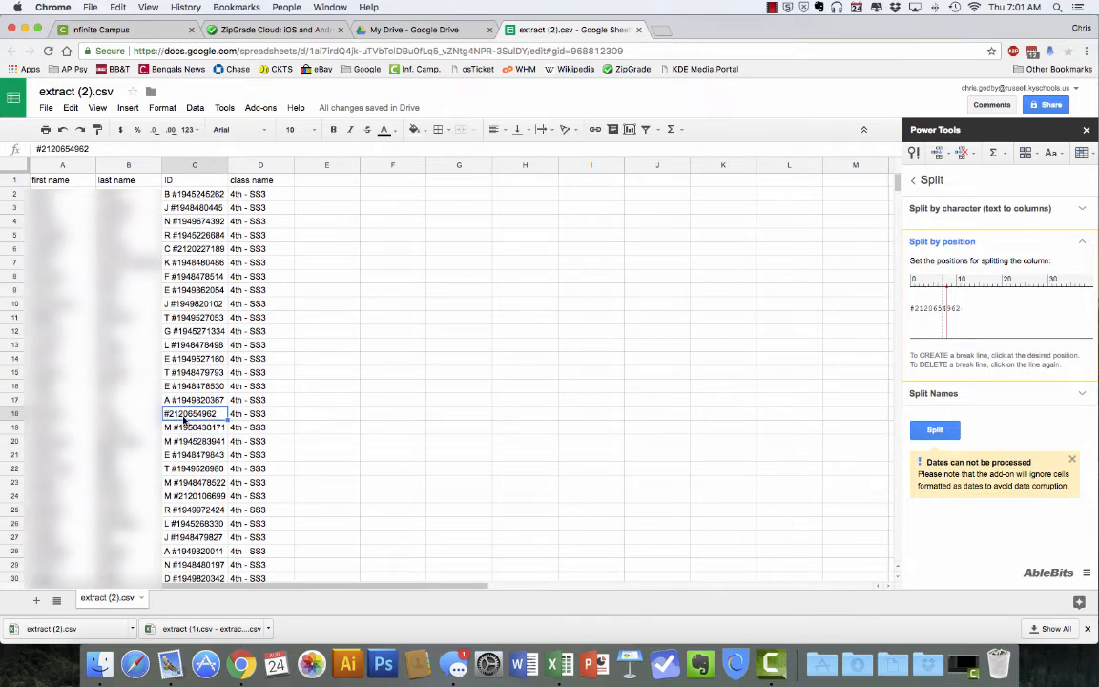
pyautogui.scroll(-2, 184, 419)
pyautogui.click(167, 392)
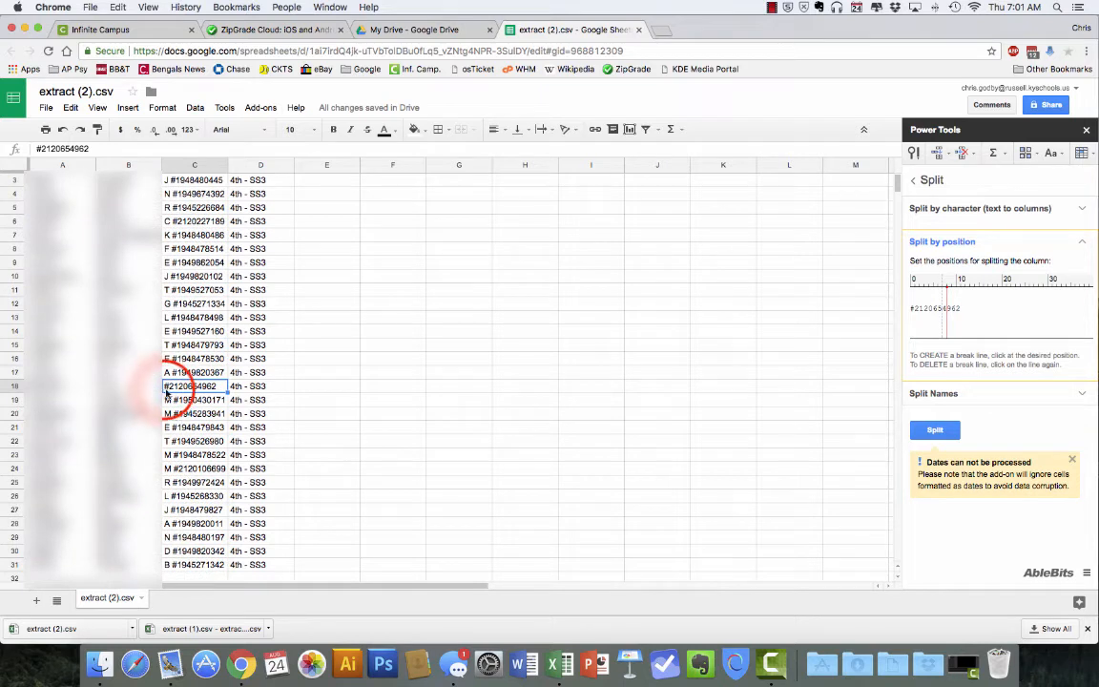
pyautogui.click(37, 148)
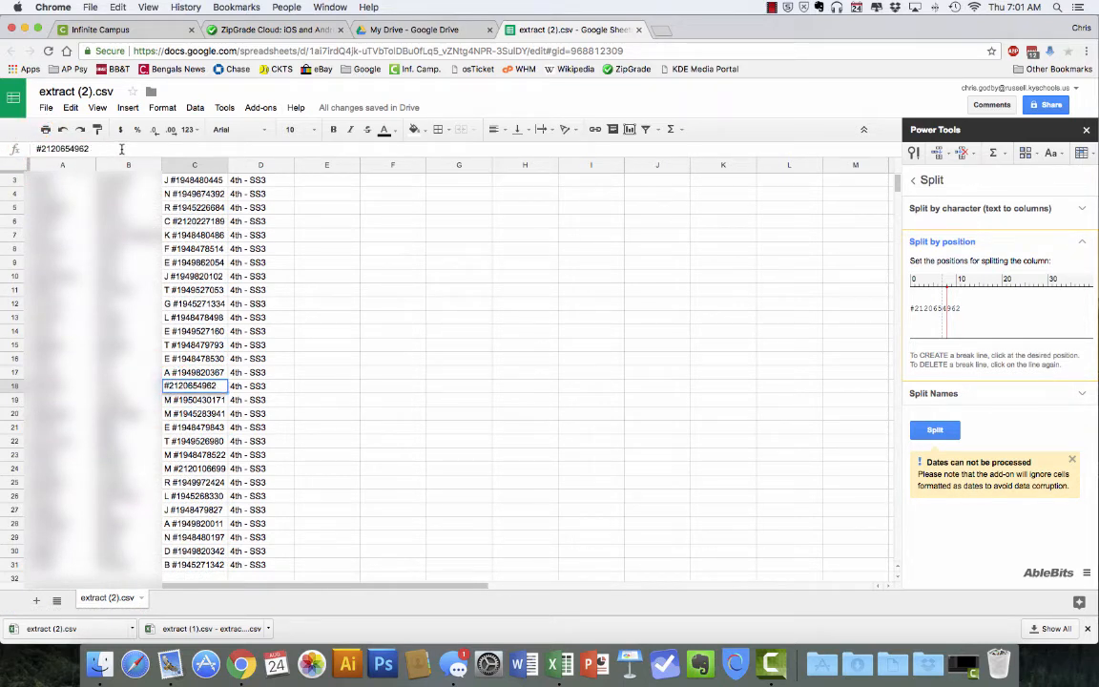
pyautogui.write('f')
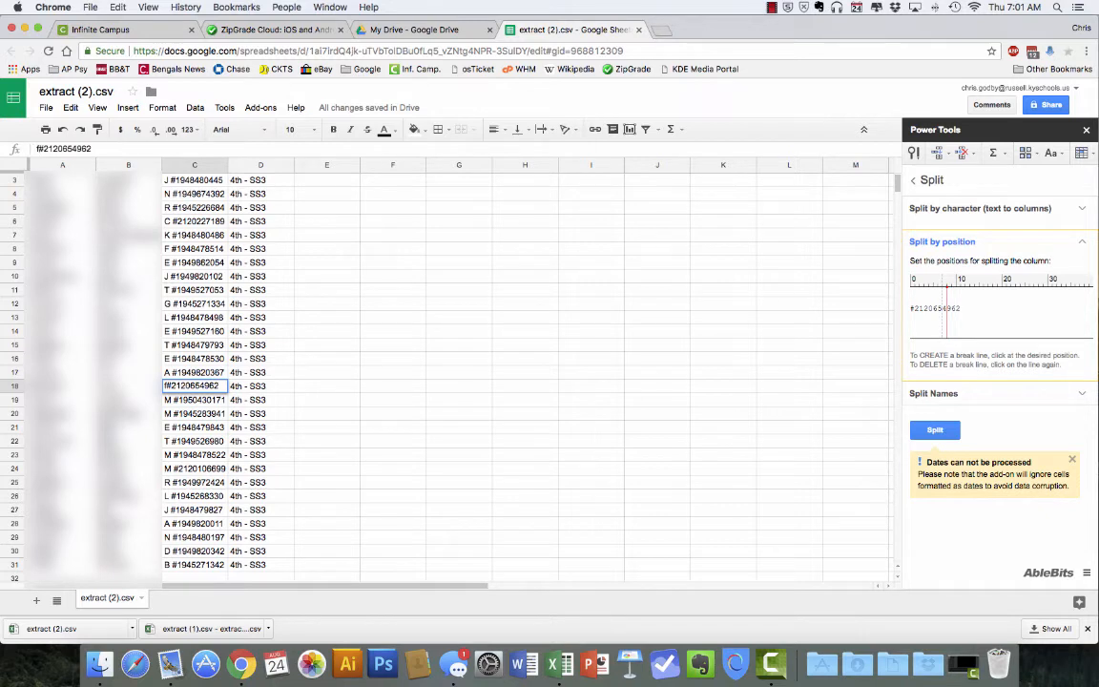
pyautogui.press('BackSpace')
pyautogui.press('BackSpace')
pyautogui.write('F')
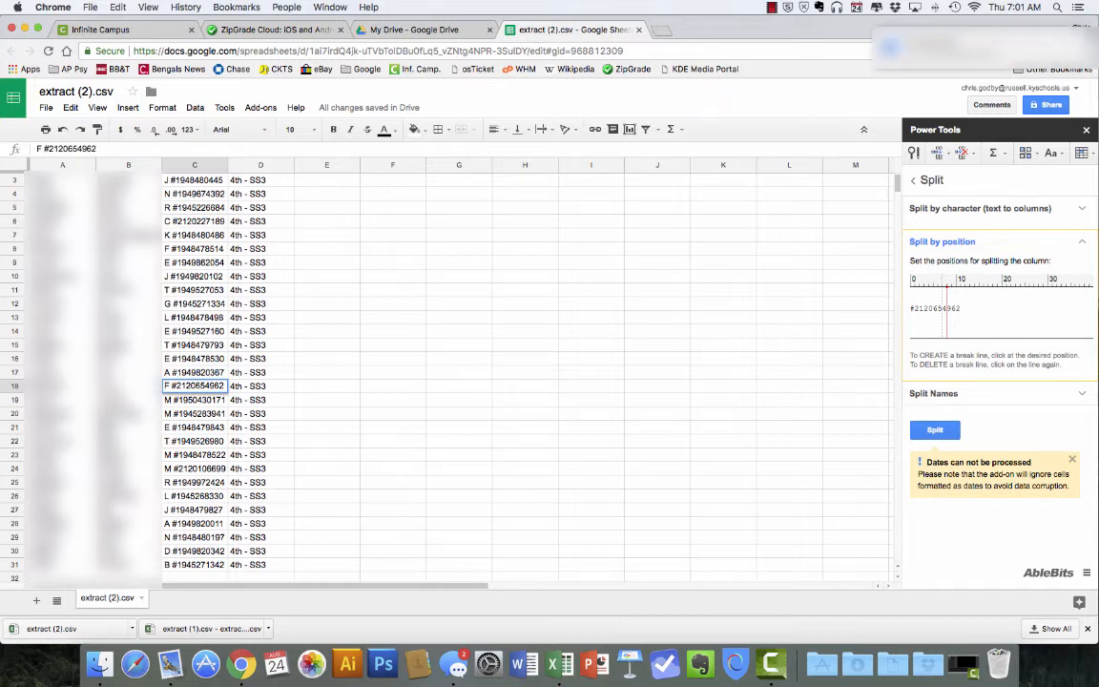
pyautogui.press('Return')
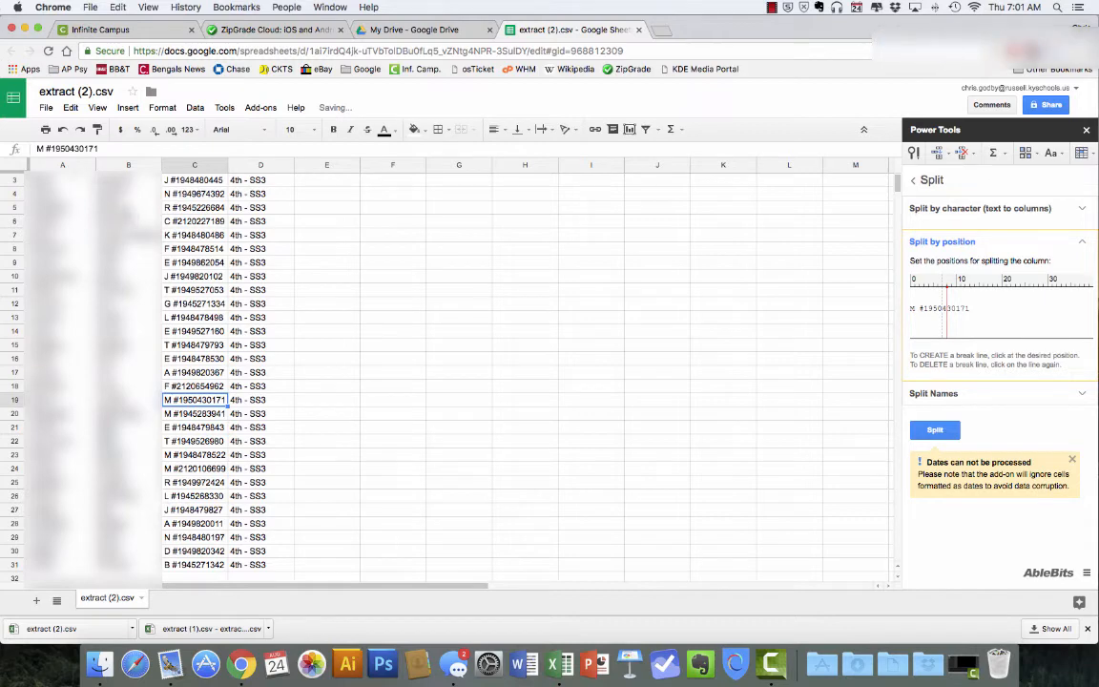
# Split the ID entries in C2:C31 by position at the placed break line
pyautogui.scroll(1, 172, 190)
pyautogui.click(177, 192)
pyautogui.moveTo(194, 313); pyautogui.dragTo(201, 457)
pyautogui.scroll(1, 218, 351)
pyautogui.scroll(3, 218, 351)
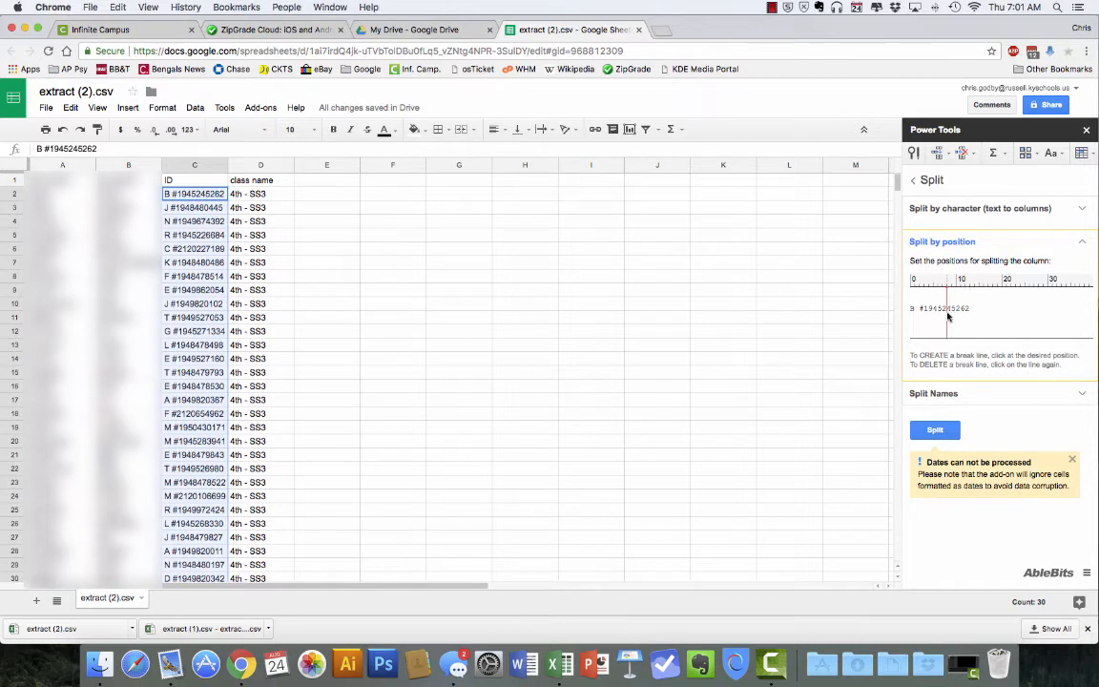
pyautogui.click(936, 431)
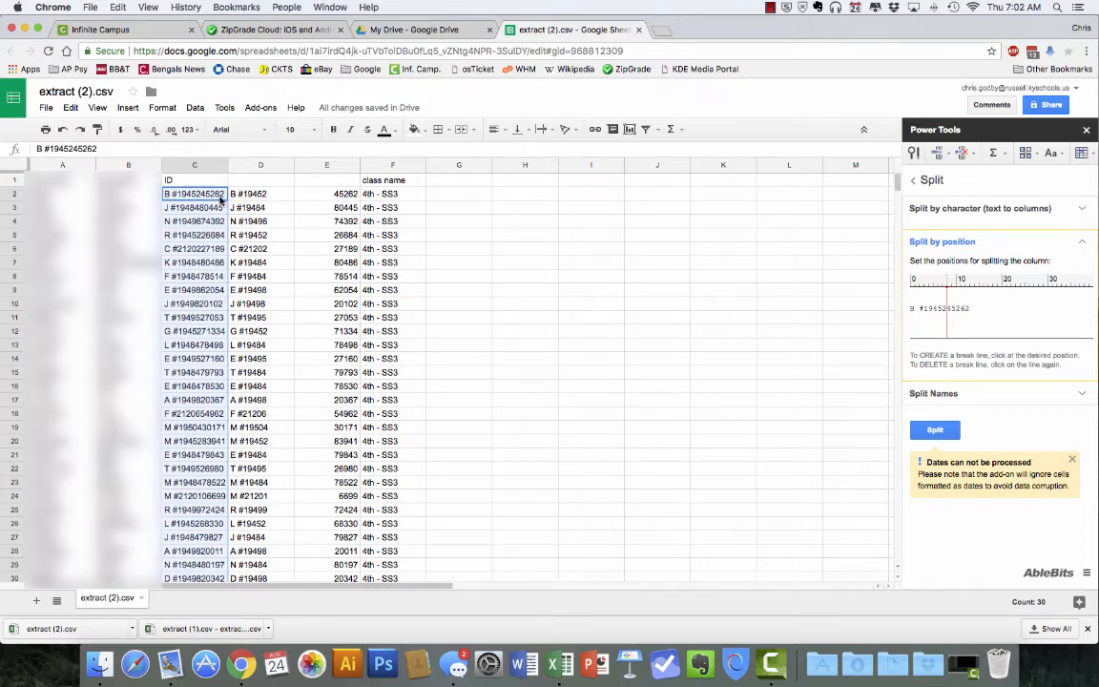
# Move the "ID" header from C1 to E1, above the split five-digit numbers
pyautogui.click(175, 179)
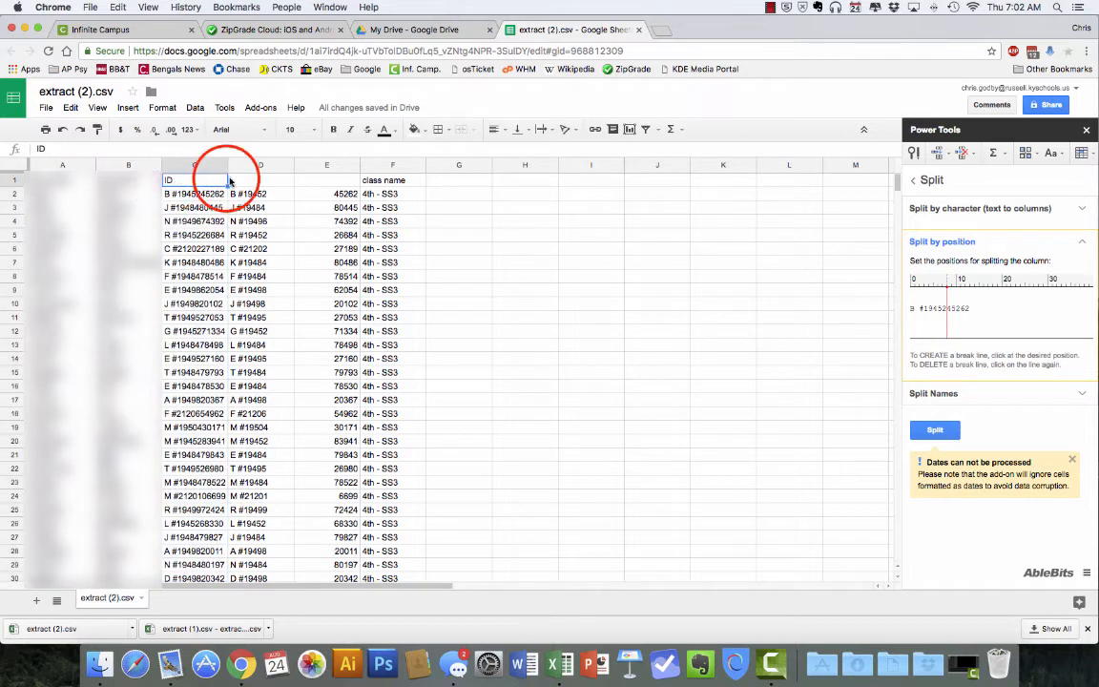
pyautogui.moveTo(211, 179); pyautogui.dragTo(325, 184)
pyautogui.click(273, 179)
pyautogui.click(210, 179)
pyautogui.click(227, 181)
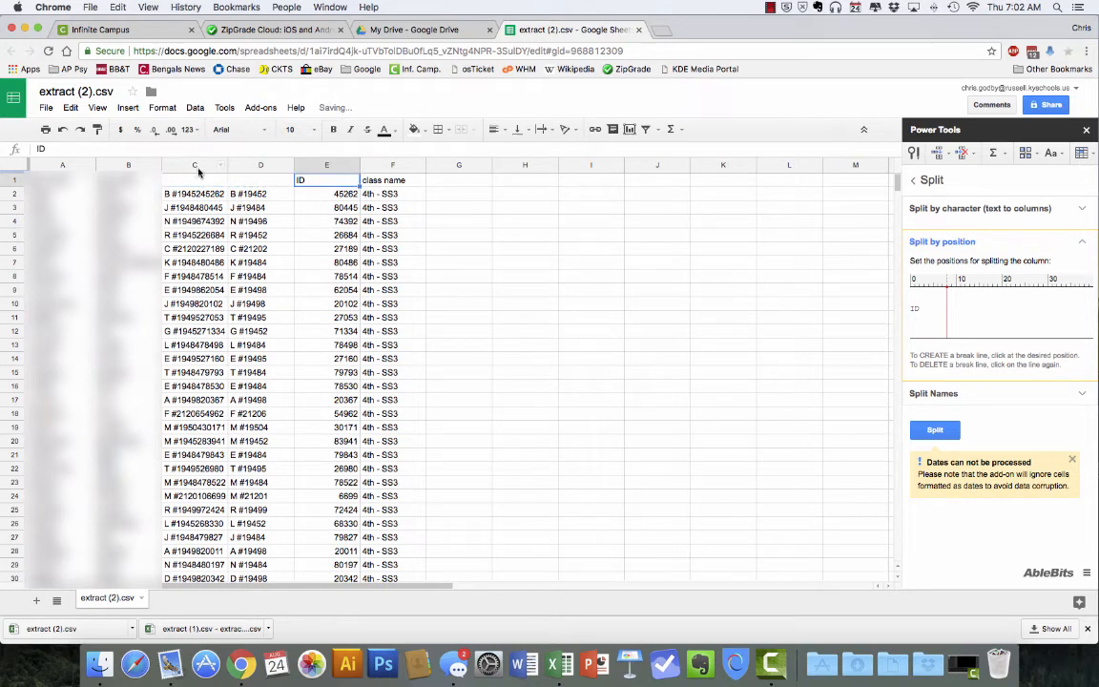
# Delete columns C and D, which hold the original IDs and their split-off first parts
pyautogui.moveTo(198, 166); pyautogui.dragTo(257, 166)
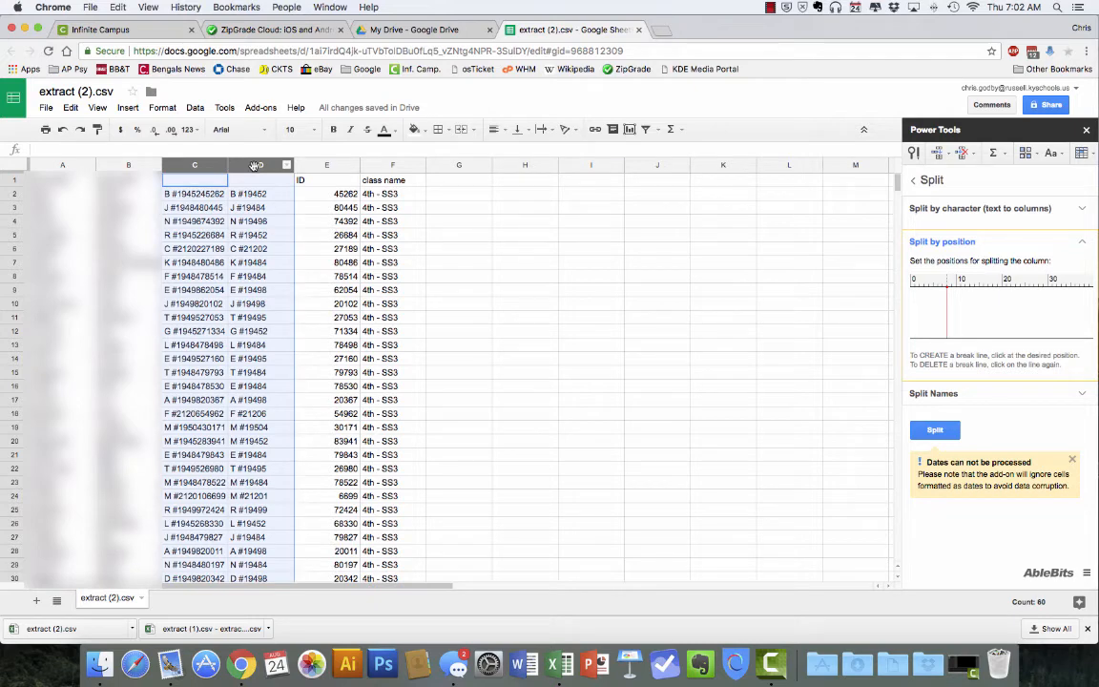
pyautogui.rightClick(256, 165)
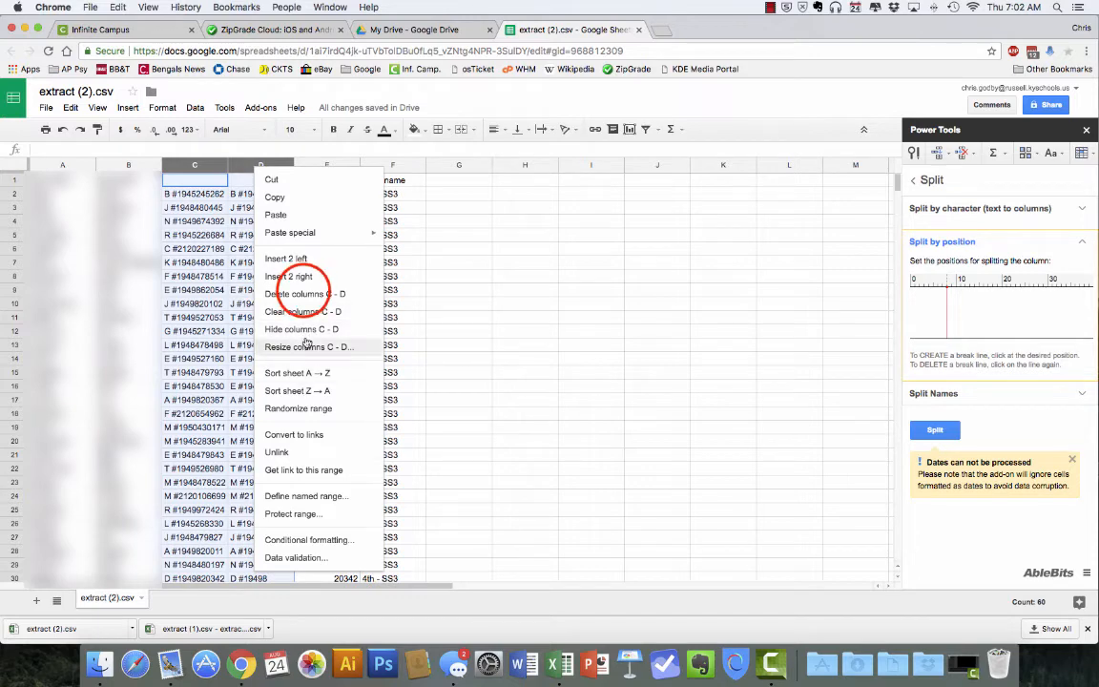
pyautogui.click(303, 294)
pyautogui.click(339, 316)
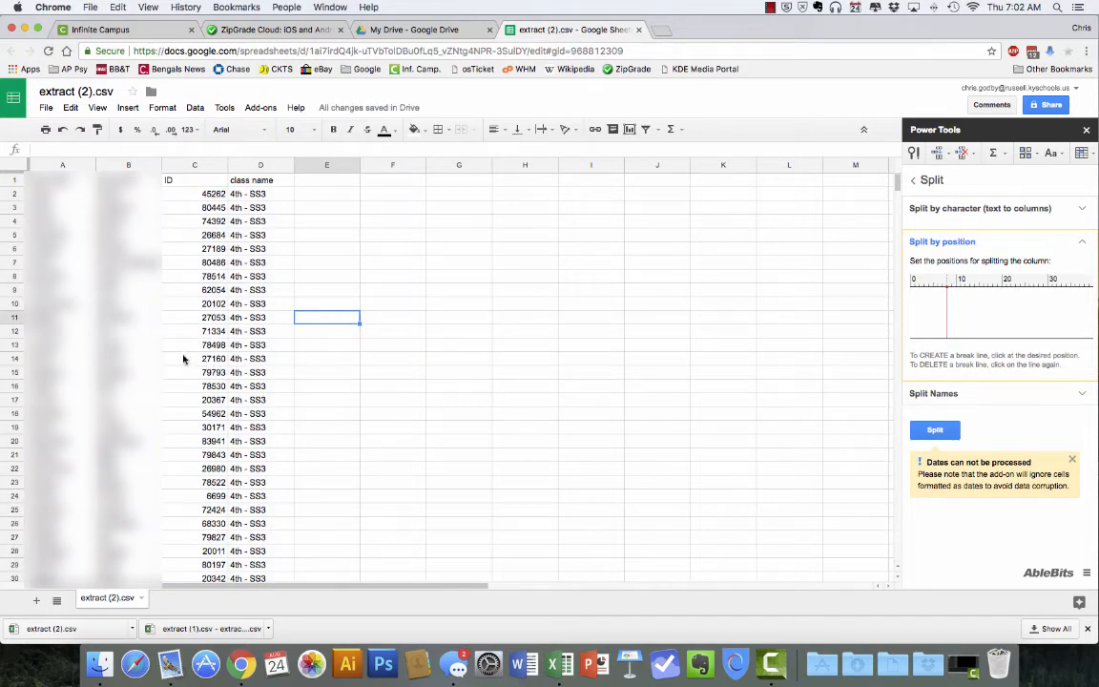
# Try to add a leading zero to the four-digit ID in C24
pyautogui.scroll(-1, 185, 359)
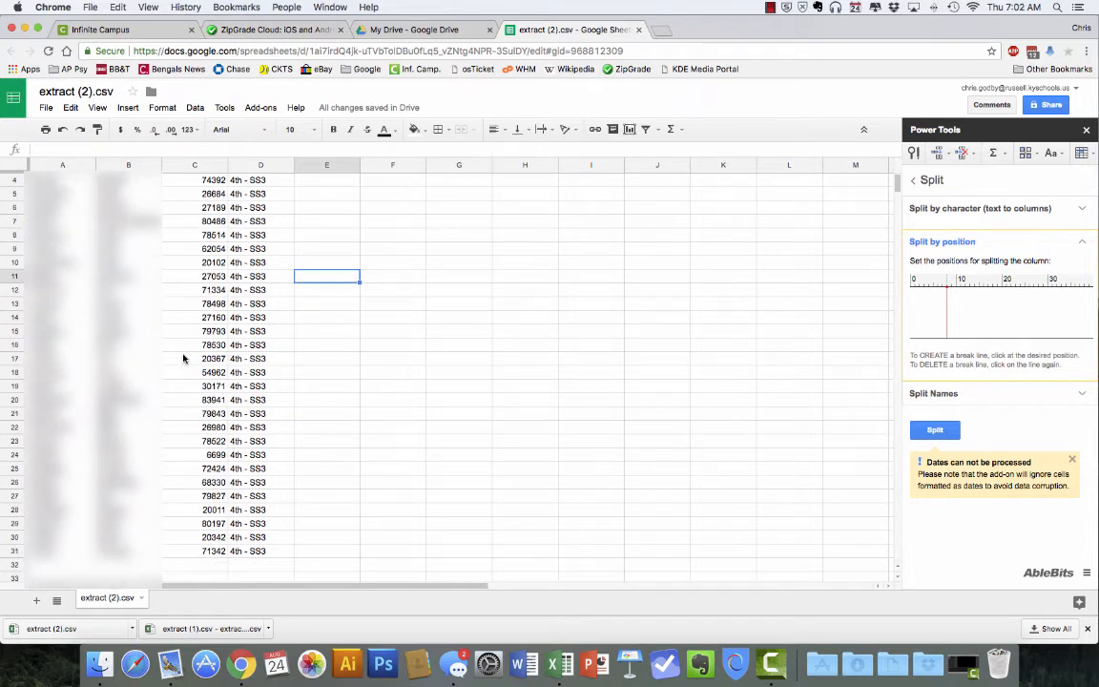
pyautogui.click(184, 458)
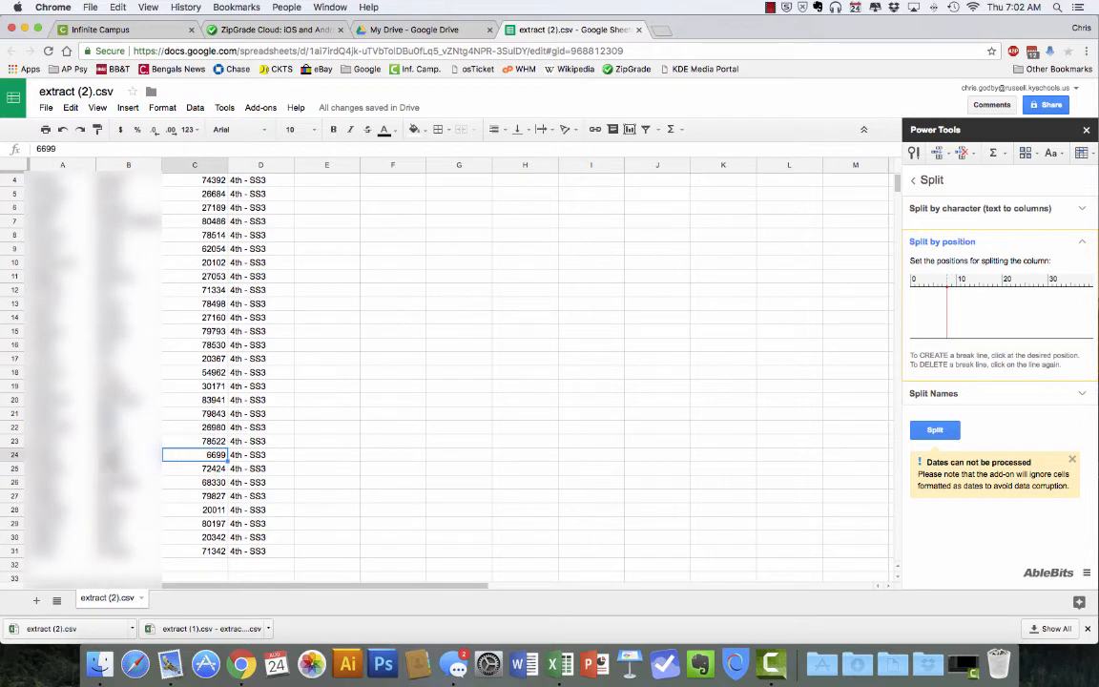
pyautogui.click(203, 461)
pyautogui.click(205, 457)
pyautogui.click(200, 459)
pyautogui.click(37, 150)
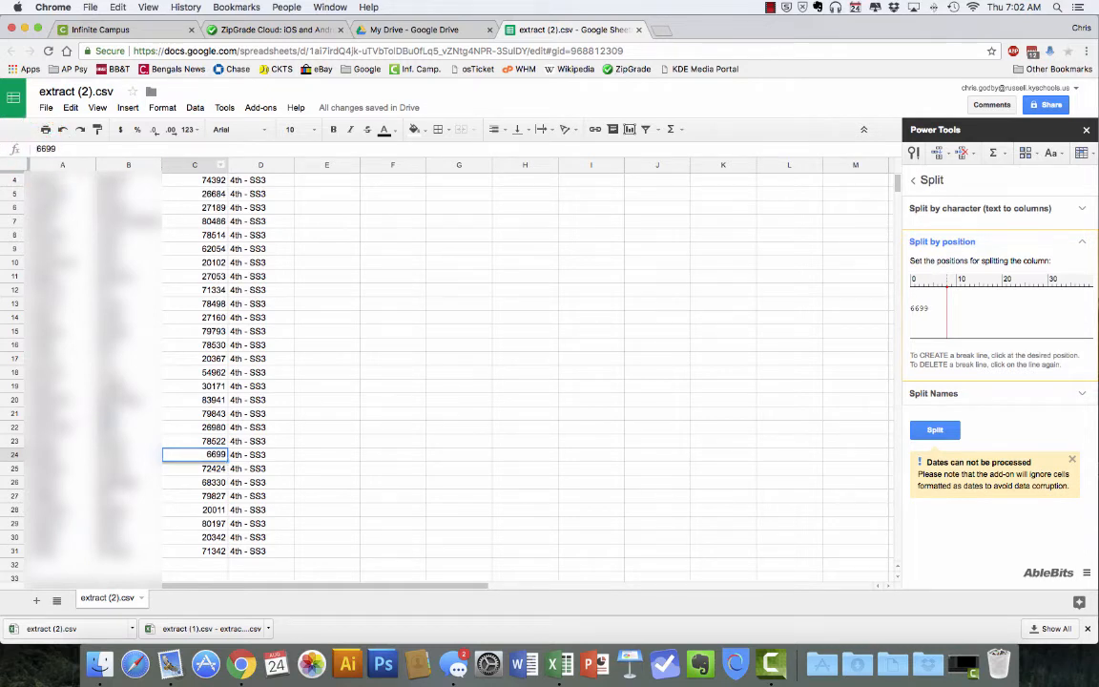
pyautogui.write('0')
pyautogui.scroll(2, 324, 453)
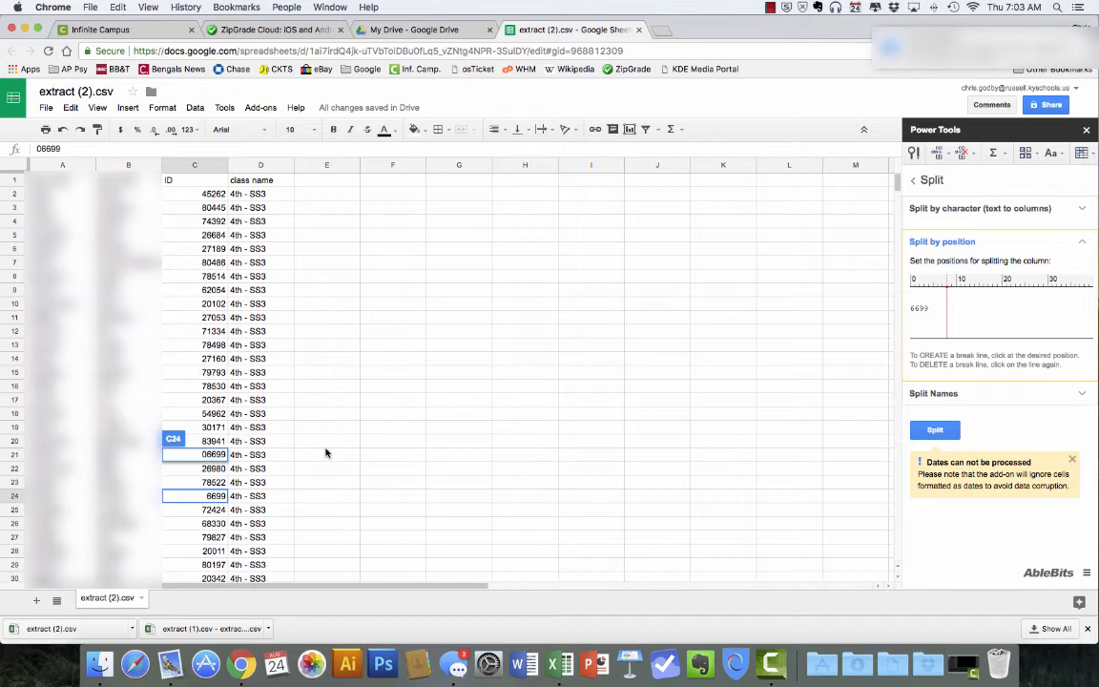
# Download the current sheet as comma-separated values (.csv) and close the spreadsheet
pyautogui.click(45, 108)
pyautogui.click(46, 109)
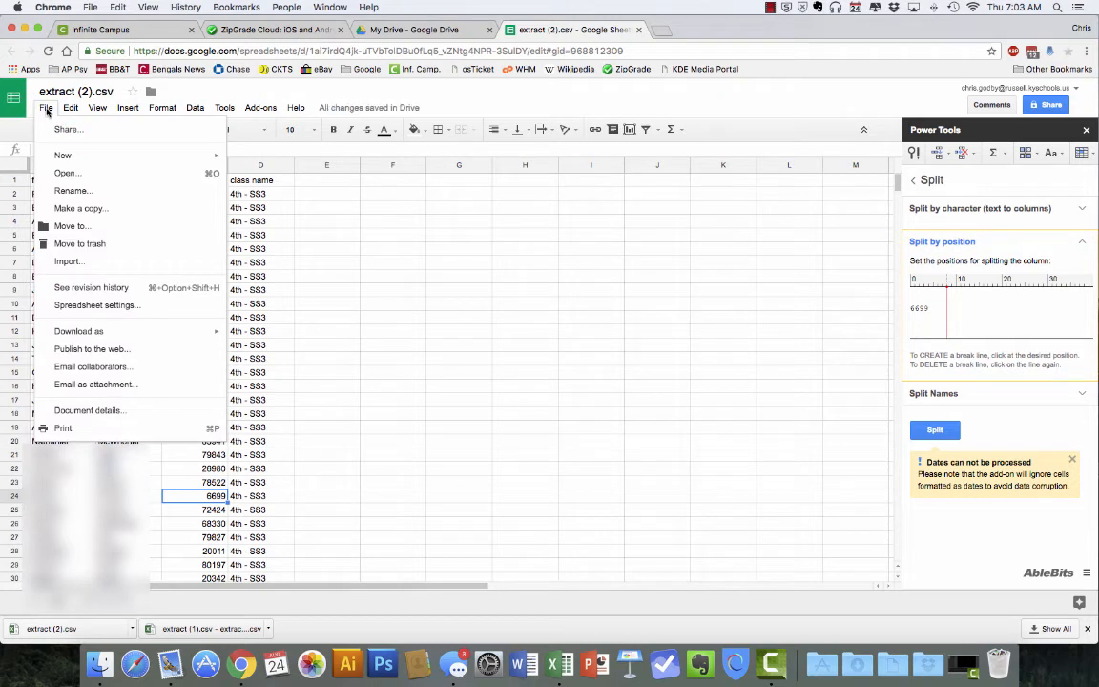
pyautogui.moveTo(109, 337)
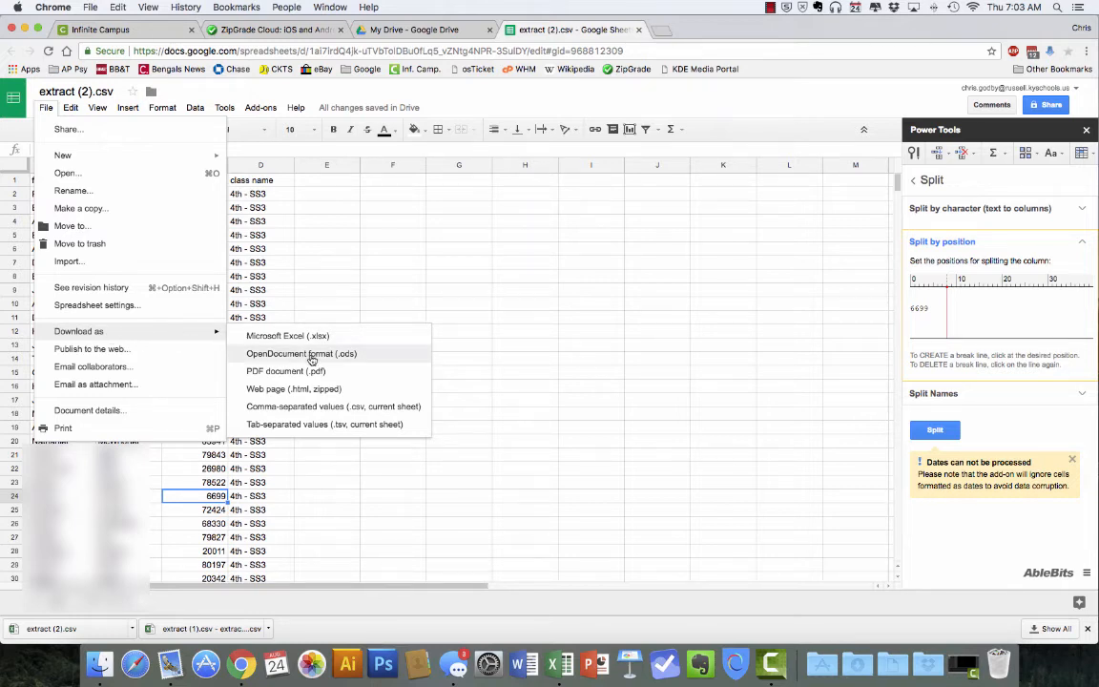
pyautogui.click(294, 411)
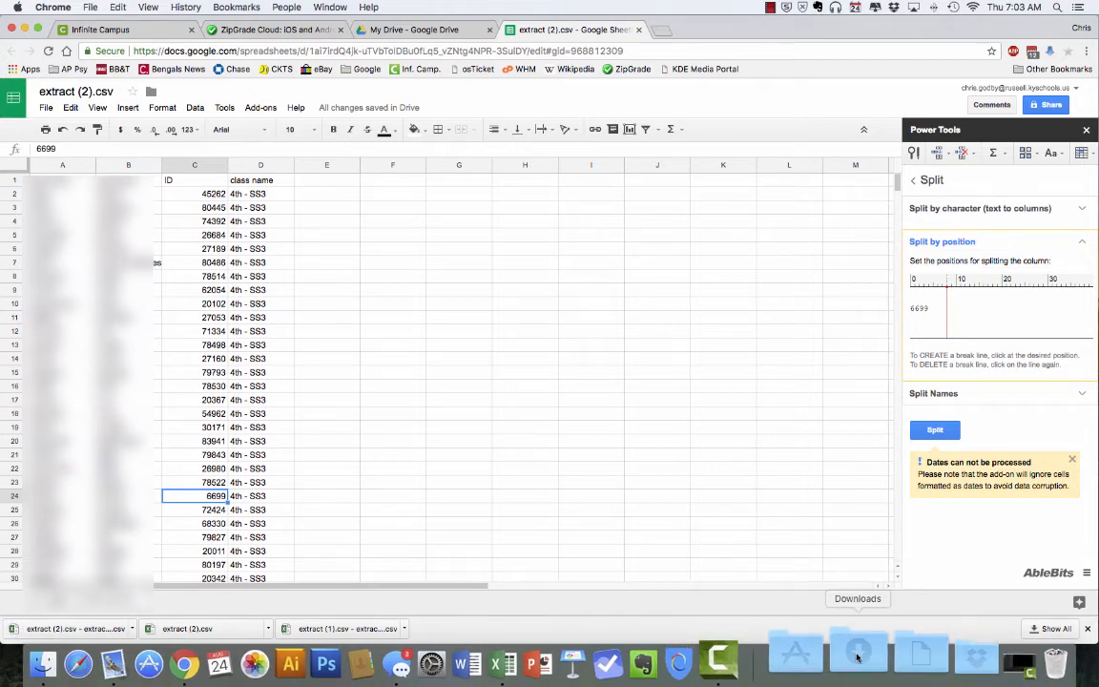
pyautogui.click(640, 31)
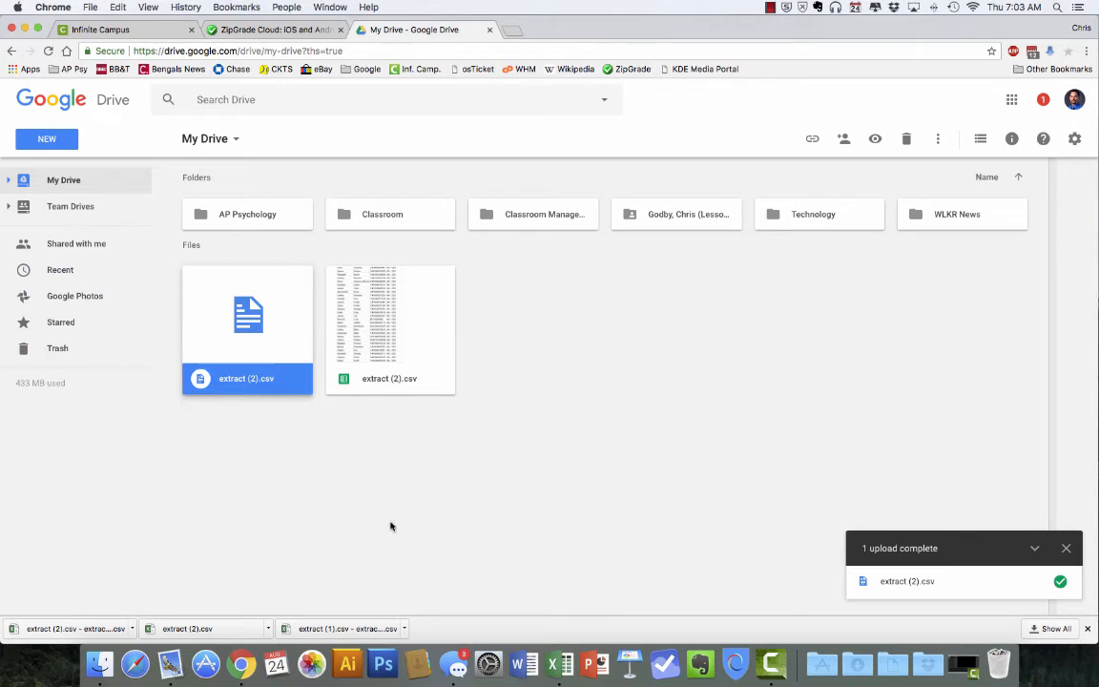
# Remove the originally uploaded extract (2).csv from My Drive, keeping the Google Sheets version
pyautogui.click(275, 298)
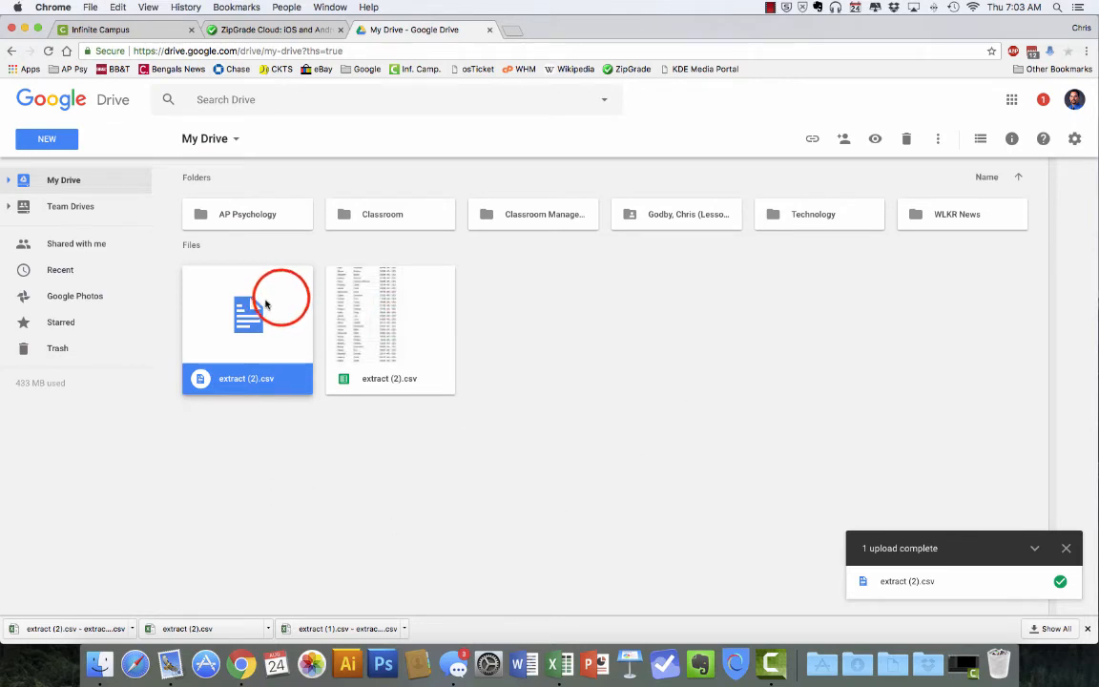
pyautogui.rightClick(281, 302)
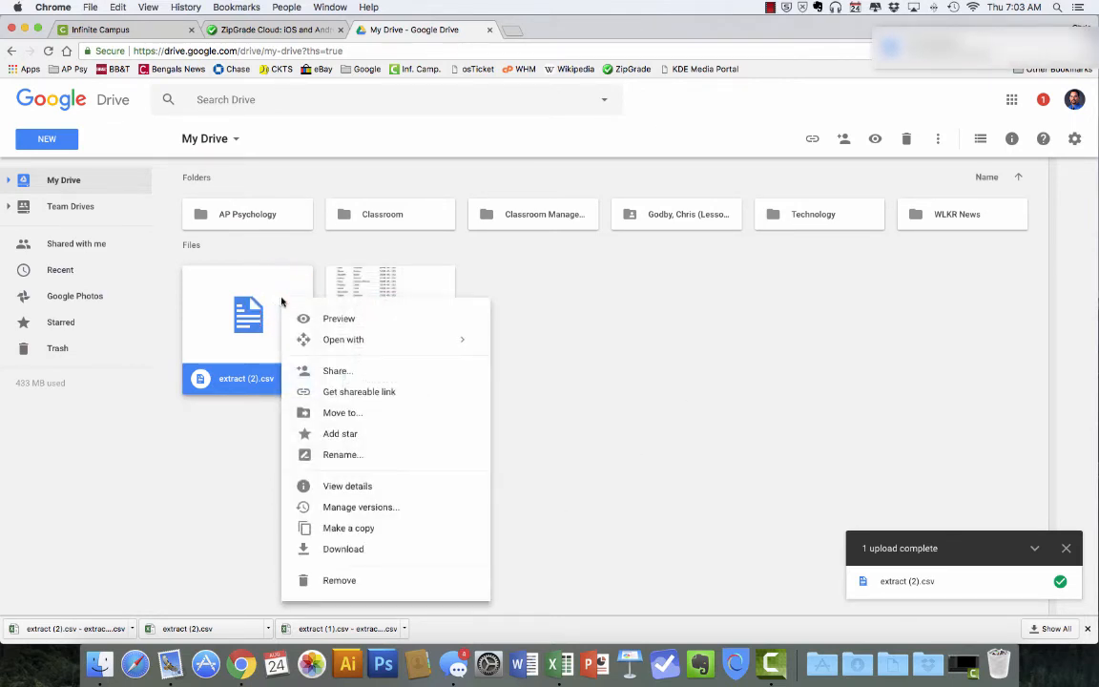
pyautogui.click(347, 580)
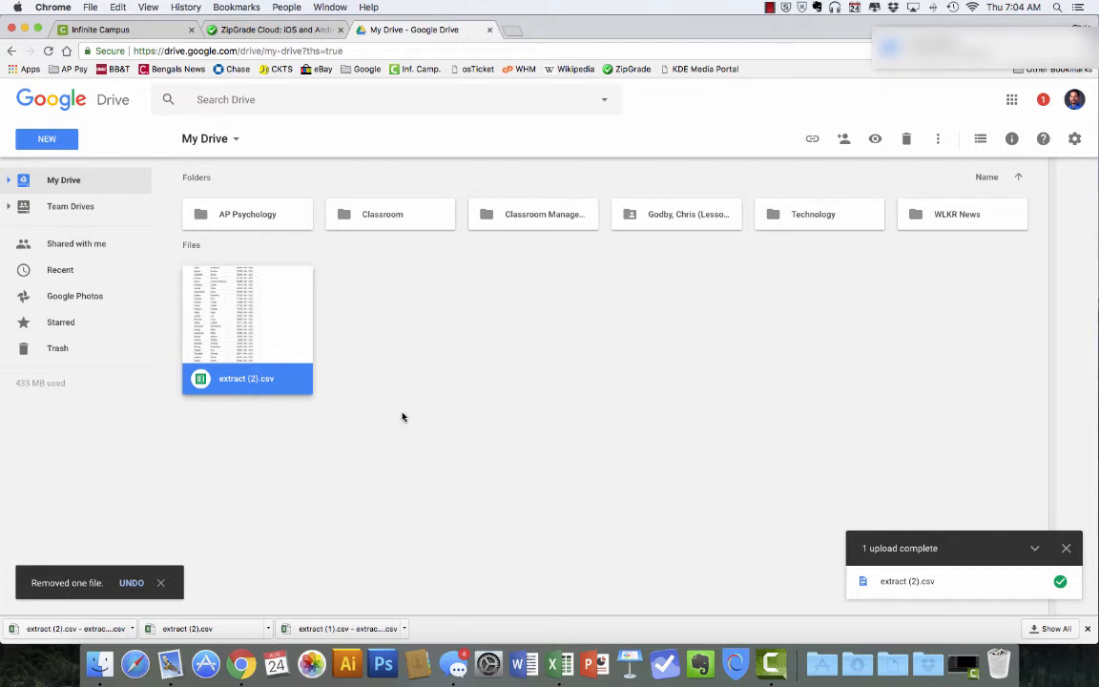
# Switch to the ZipGrade website and log in to the teacher account
pyautogui.click(273, 30)
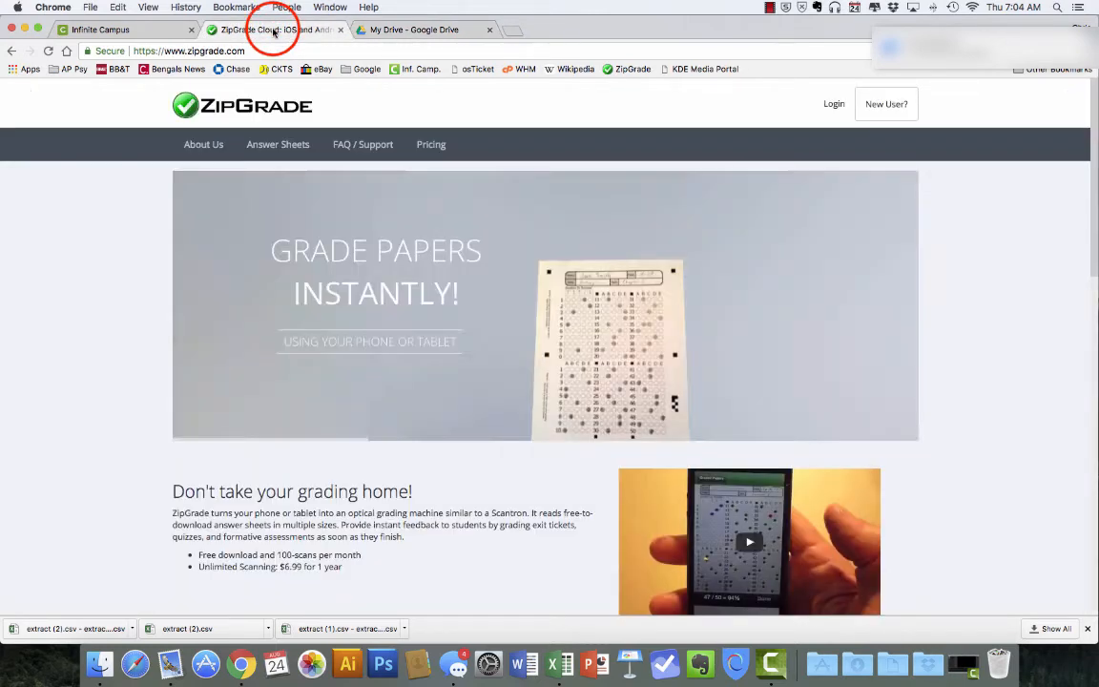
pyautogui.click(828, 102)
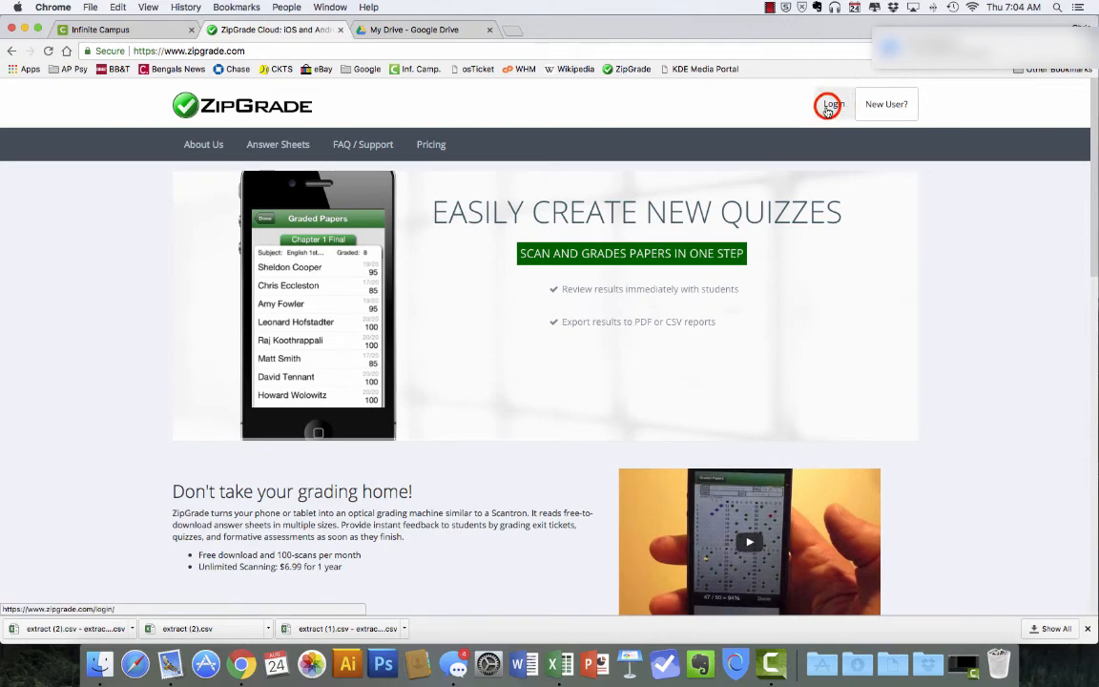
pyautogui.click(578, 328)
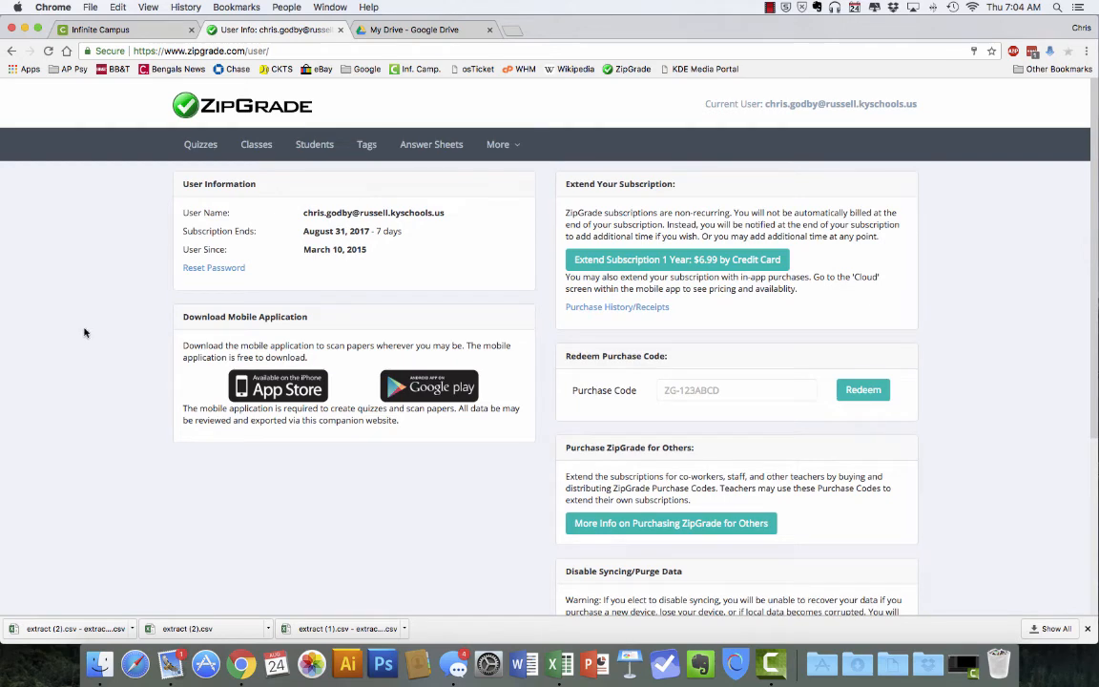
# Open the list of all students, sort it by class in ascending order and look through the existing class entries
pyautogui.click(313, 144)
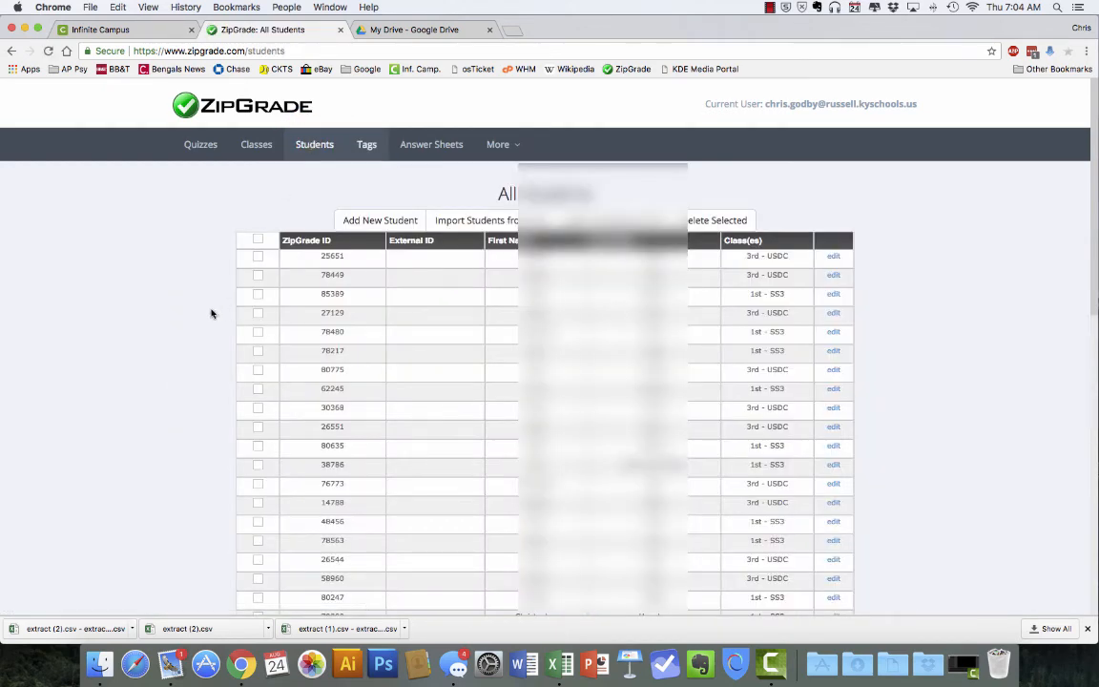
pyautogui.scroll(-5, 221, 347)
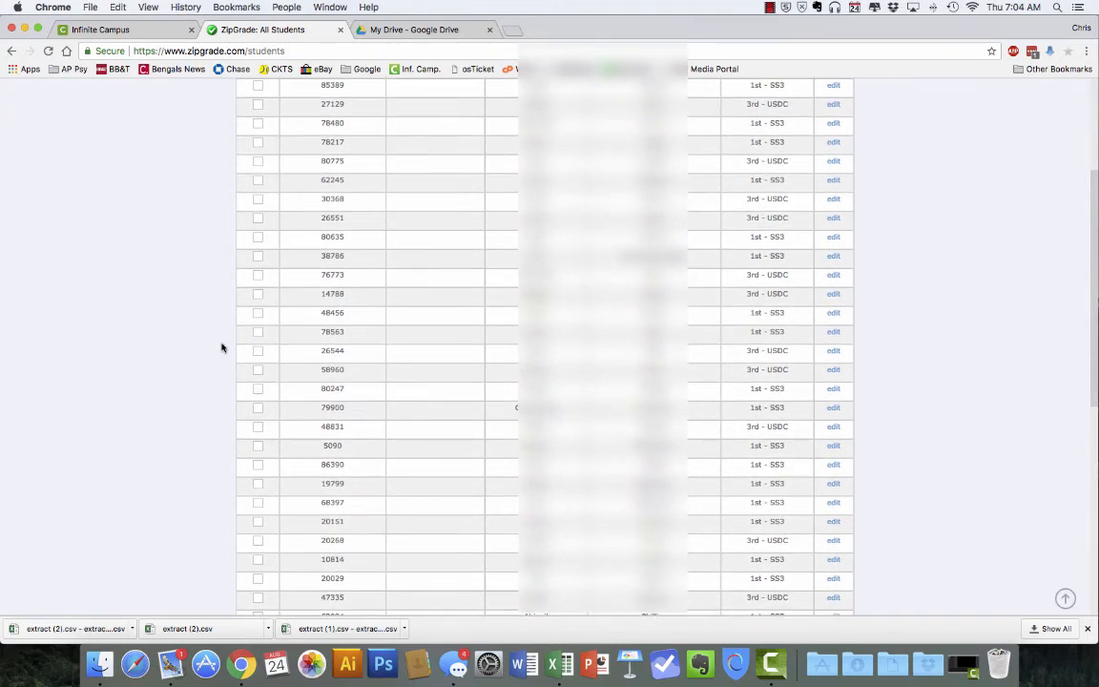
pyautogui.scroll(4, 221, 350)
pyautogui.click(753, 213)
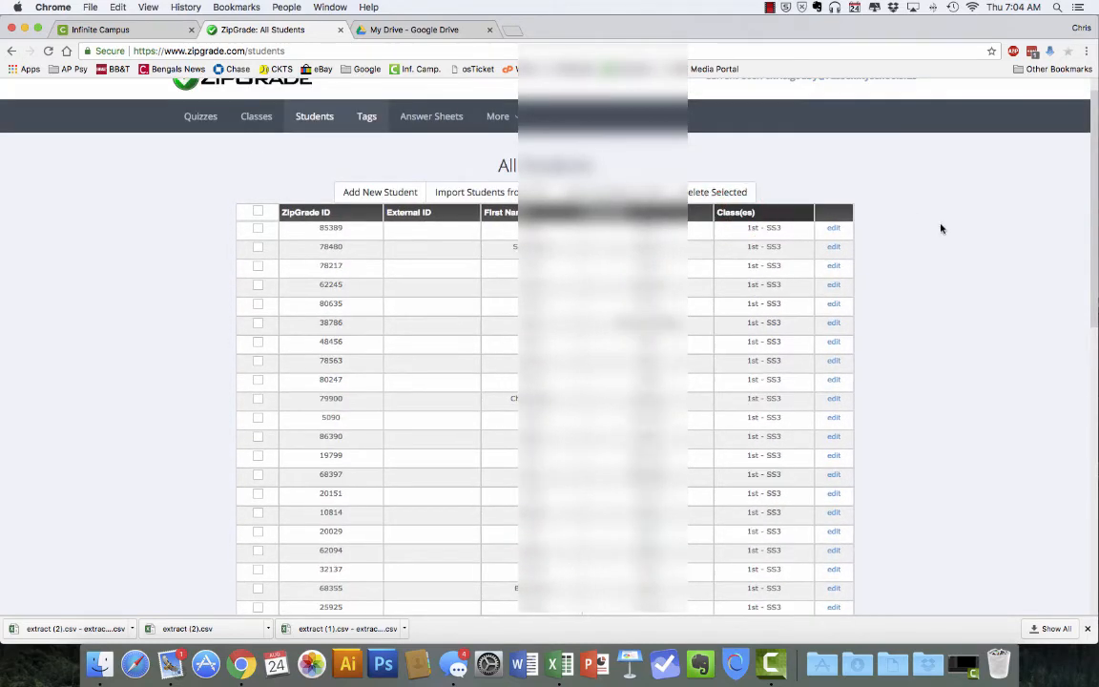
pyautogui.scroll(-10, 957, 248)
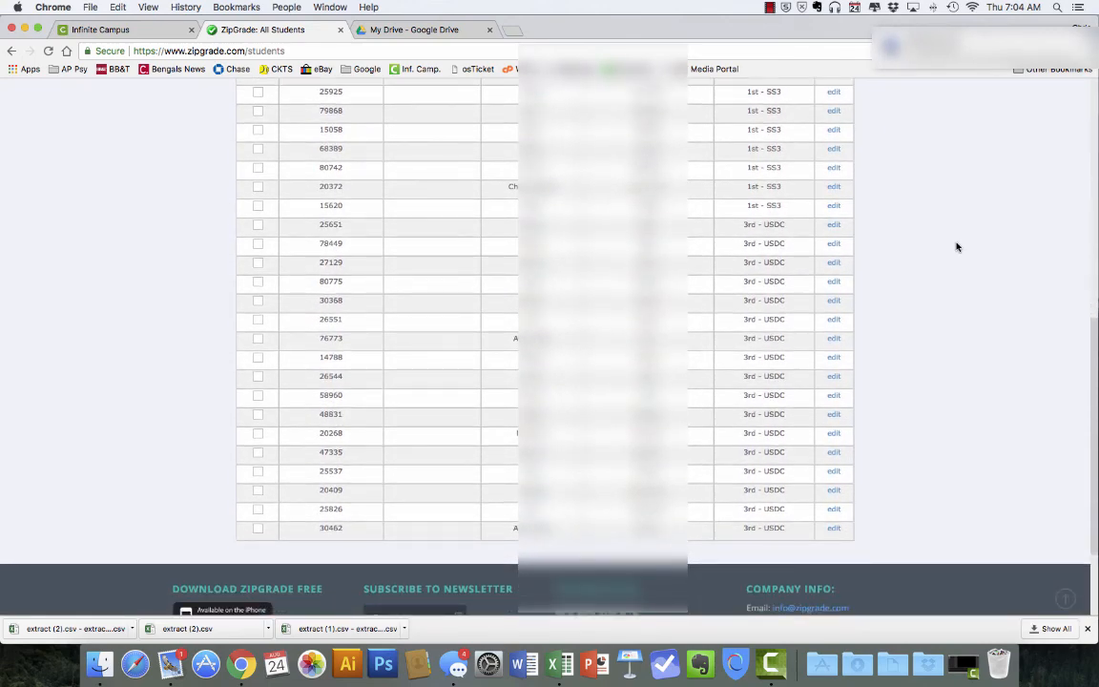
pyautogui.scroll(10, 957, 247)
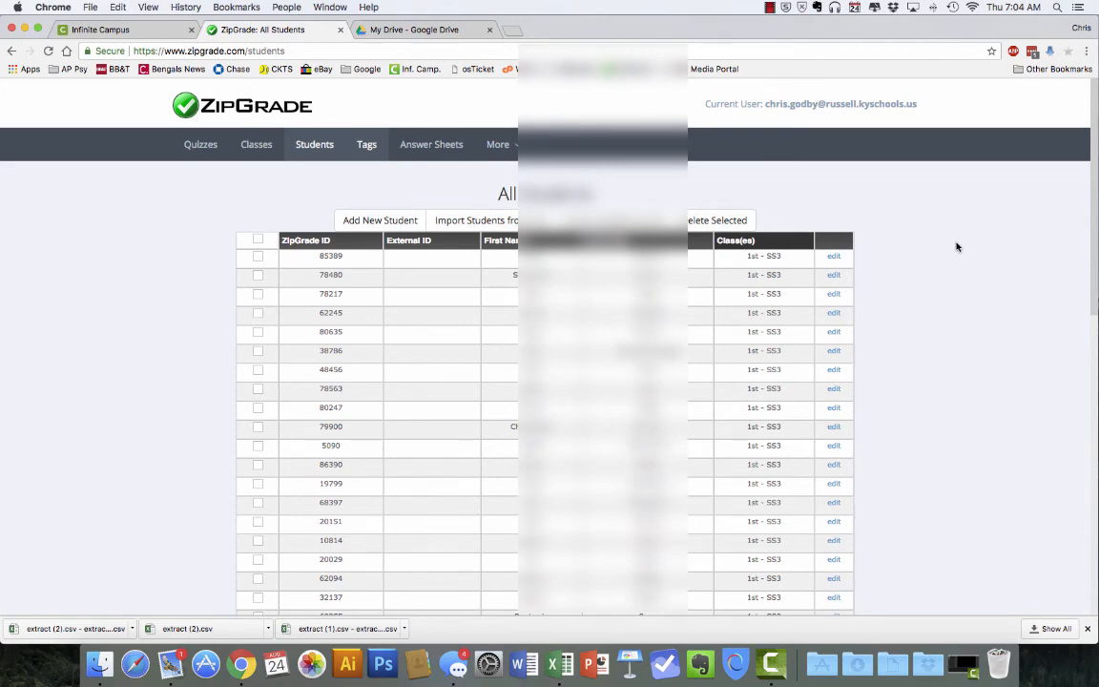
pyautogui.scroll(-2, 957, 247)
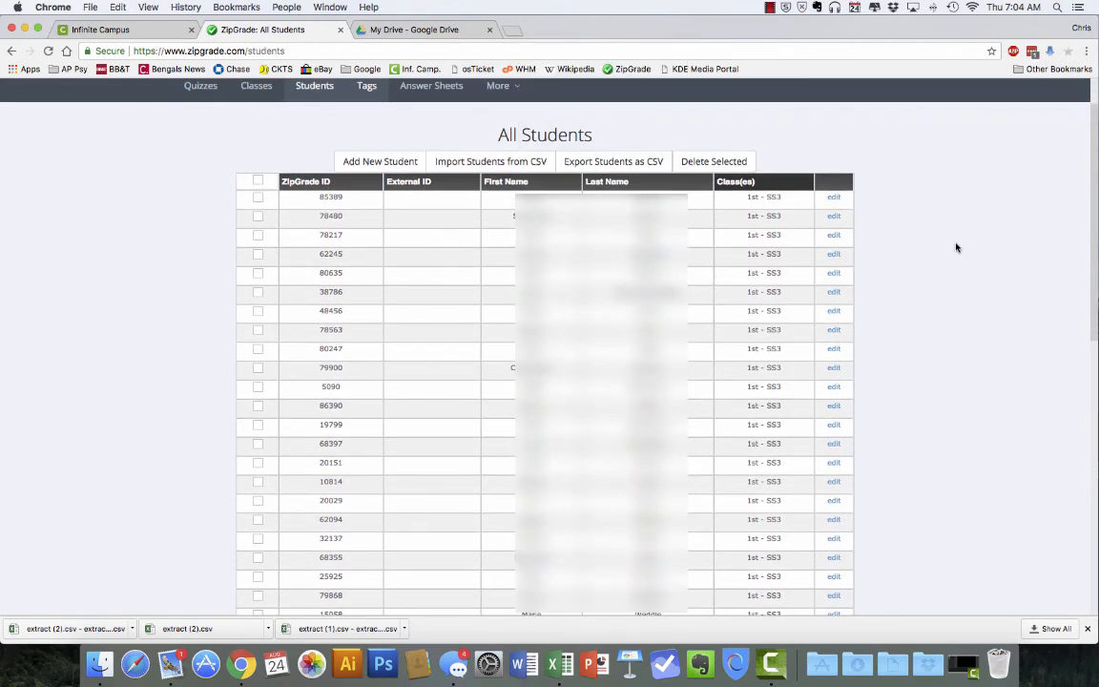
# Upload "extract (2).csv - extract (2).csv.csv" from Downloads for the student CSV import, marking that it has a header row
pyautogui.click(484, 164)
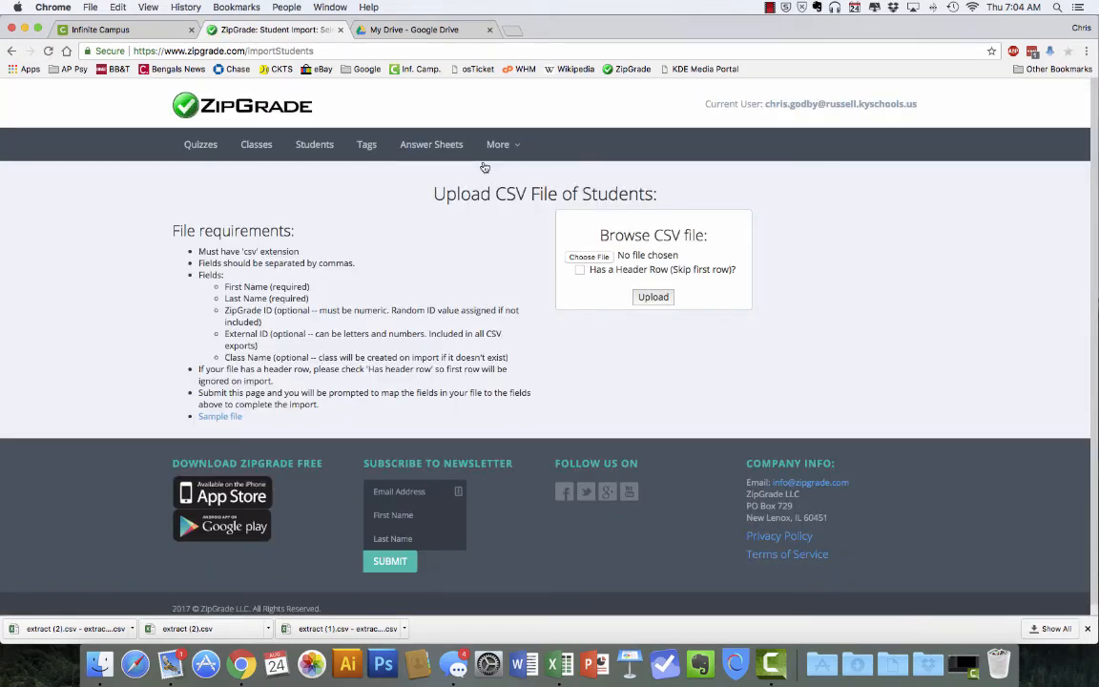
pyautogui.click(589, 257)
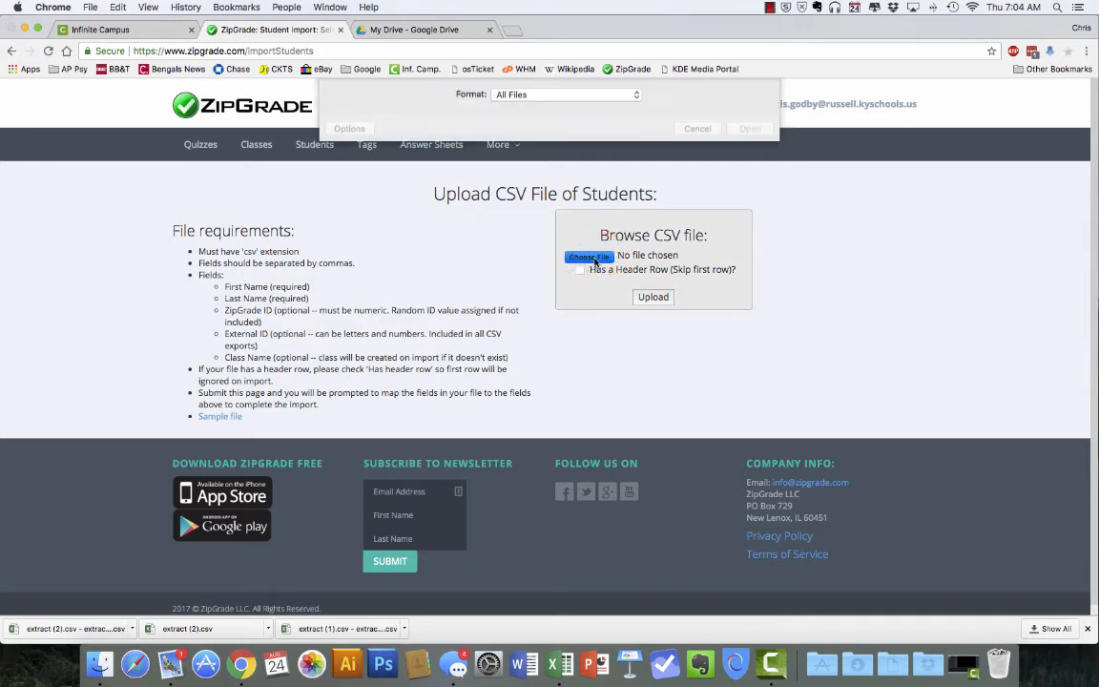
pyautogui.click(563, 125)
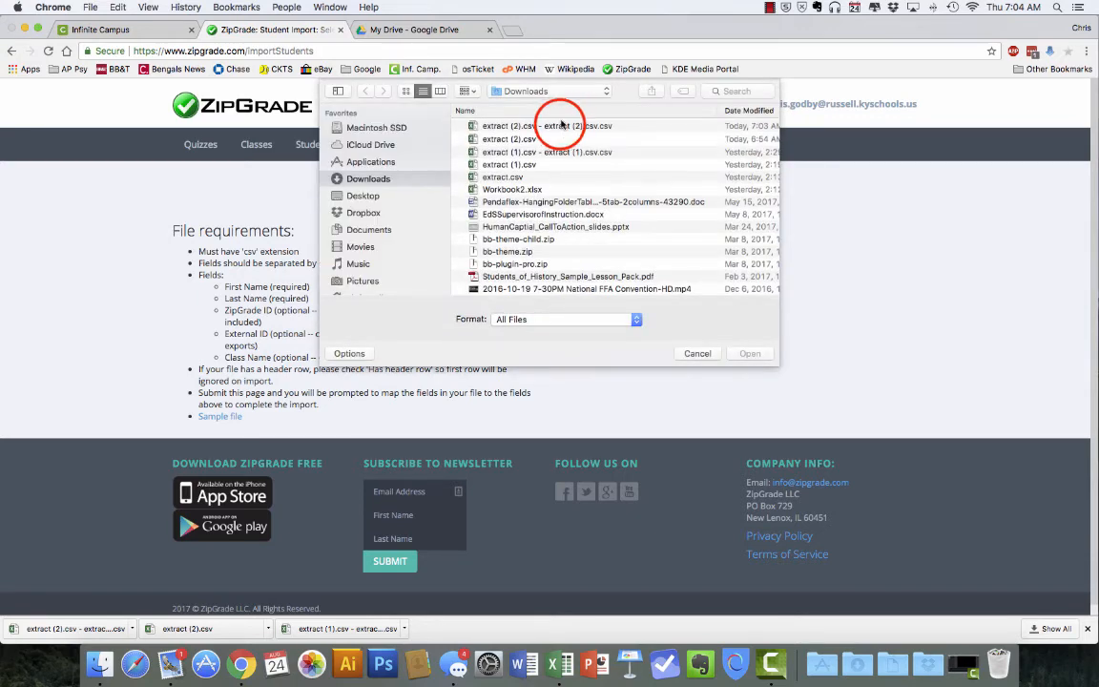
pyautogui.click(747, 354)
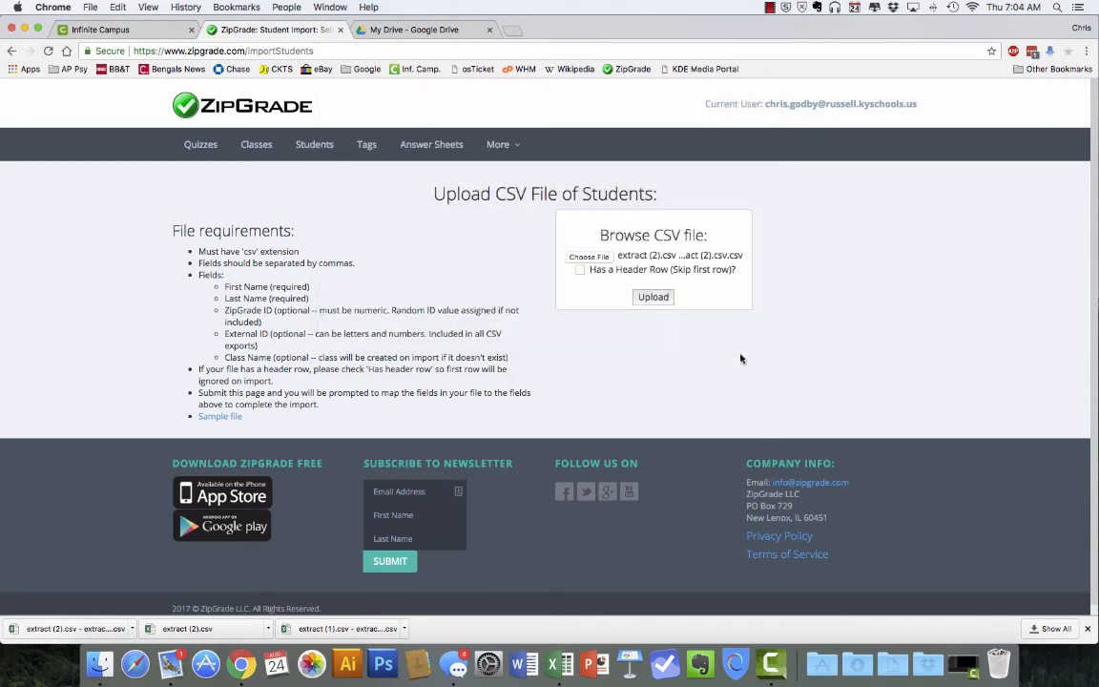
pyautogui.click(579, 272)
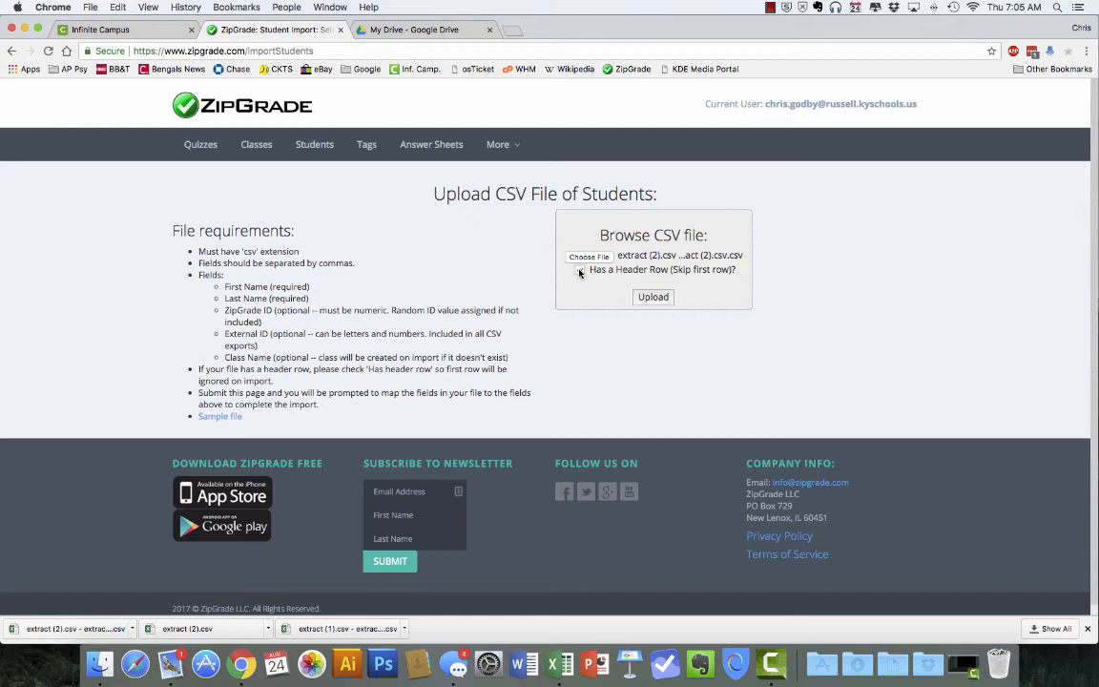
pyautogui.click(655, 299)
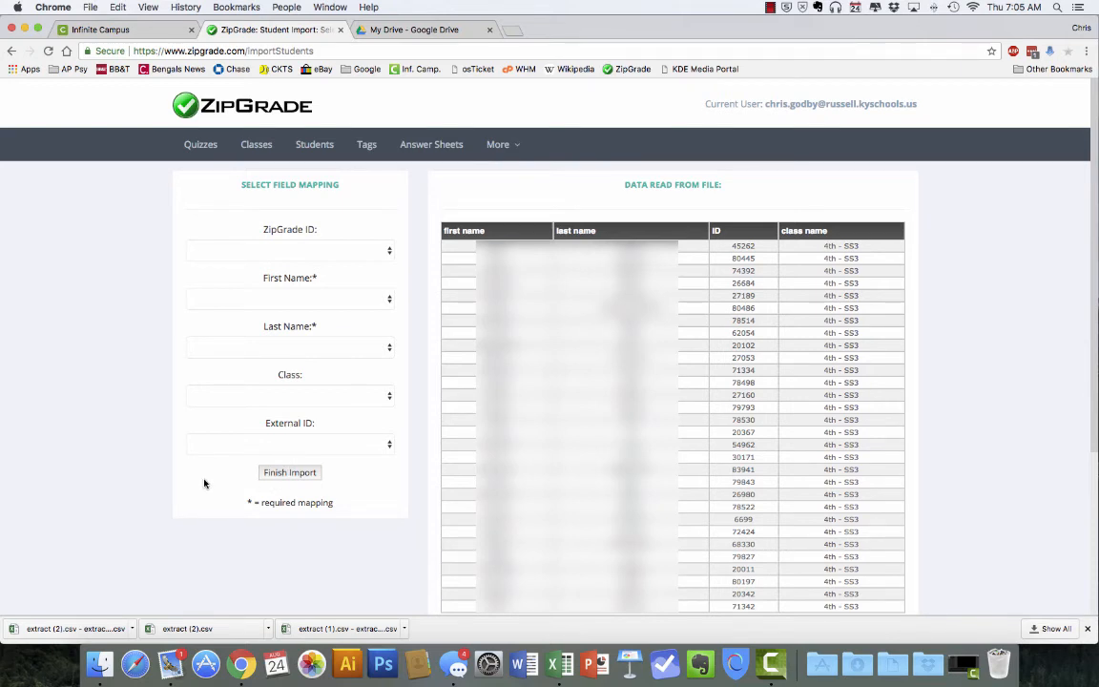
# Map ZipGrade ID to ID, First Name to first name, Last Name to last name and Class to class name, and finish the import
pyautogui.click(386, 250)
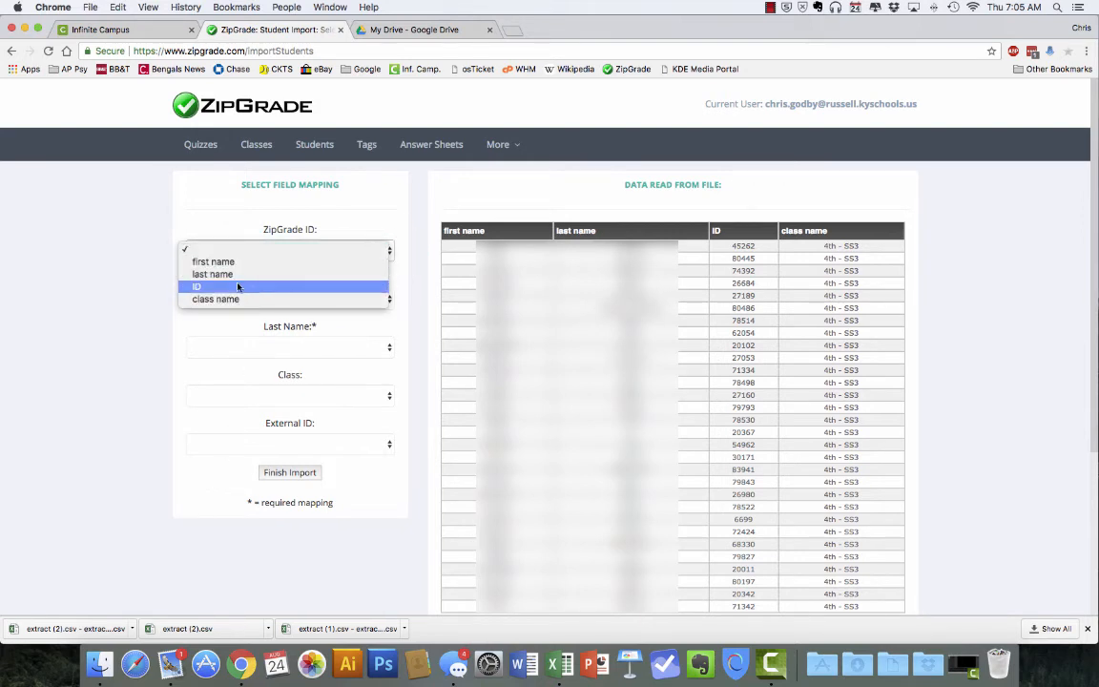
pyautogui.click(225, 290)
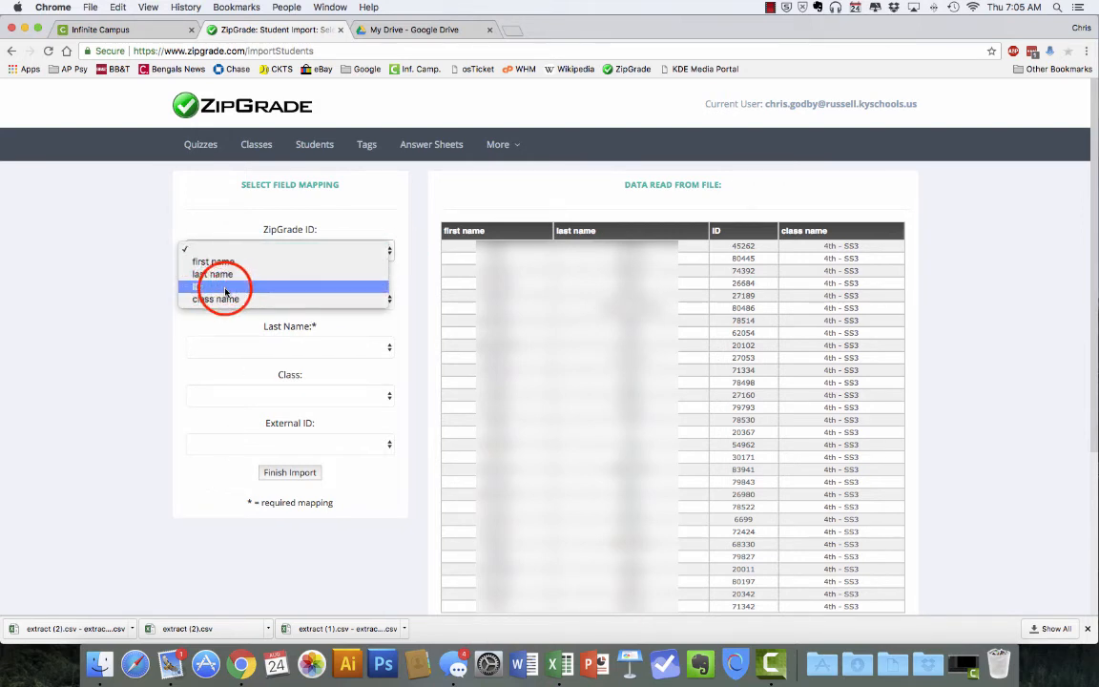
pyautogui.click(380, 300)
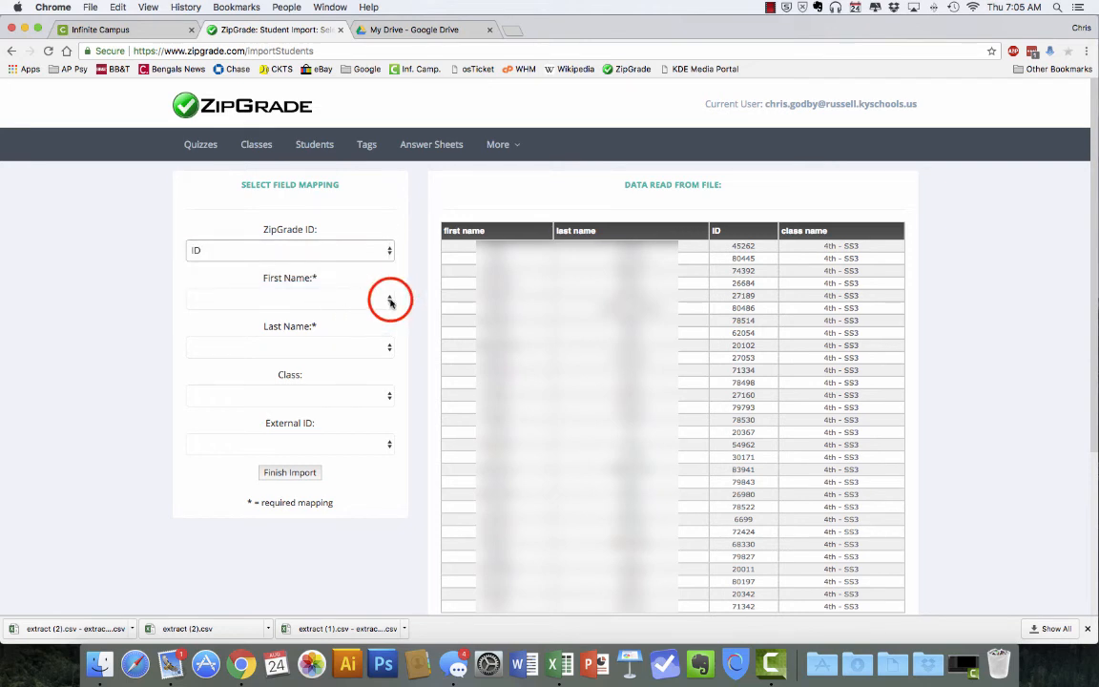
pyautogui.click(390, 302)
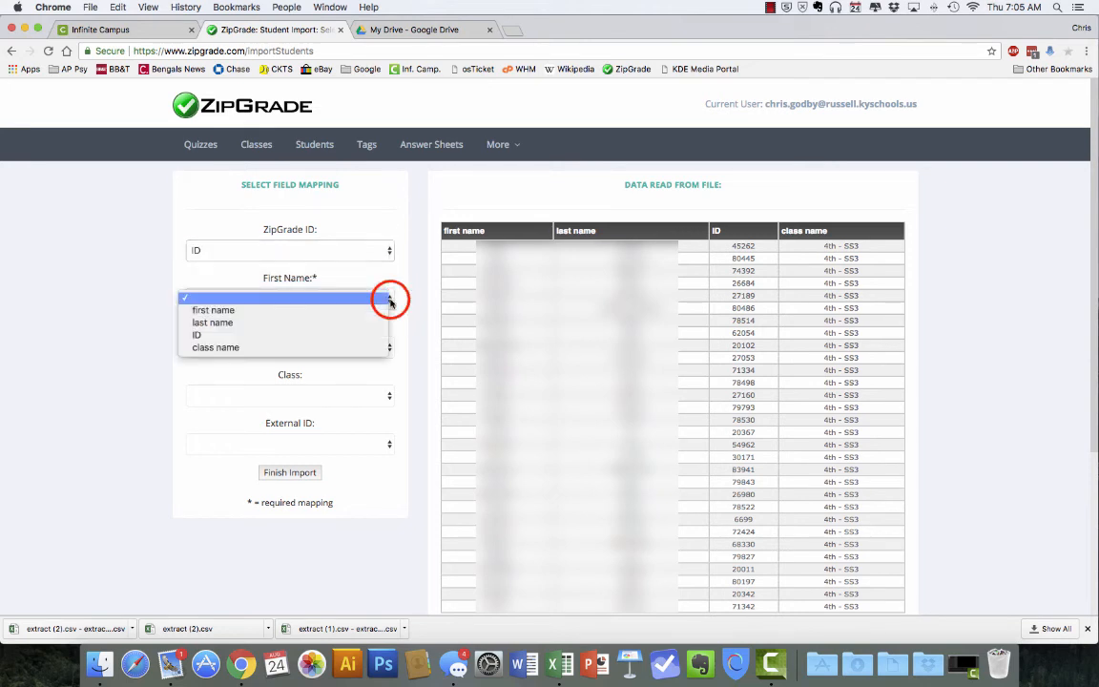
pyautogui.click(243, 311)
pyautogui.click(334, 346)
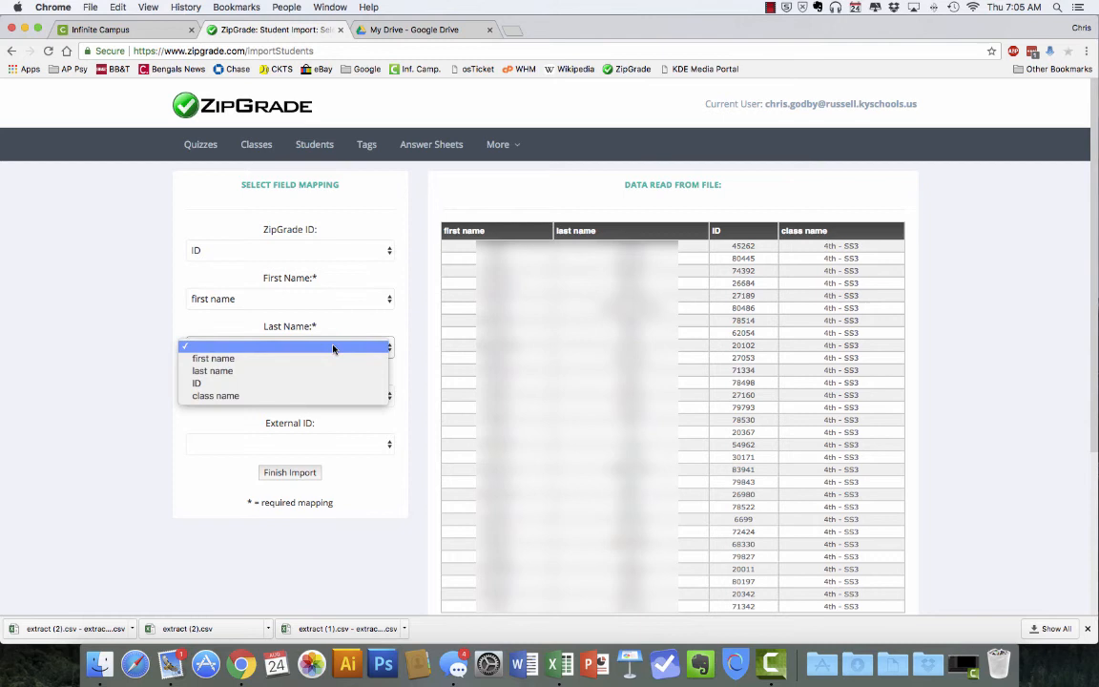
pyautogui.click(229, 371)
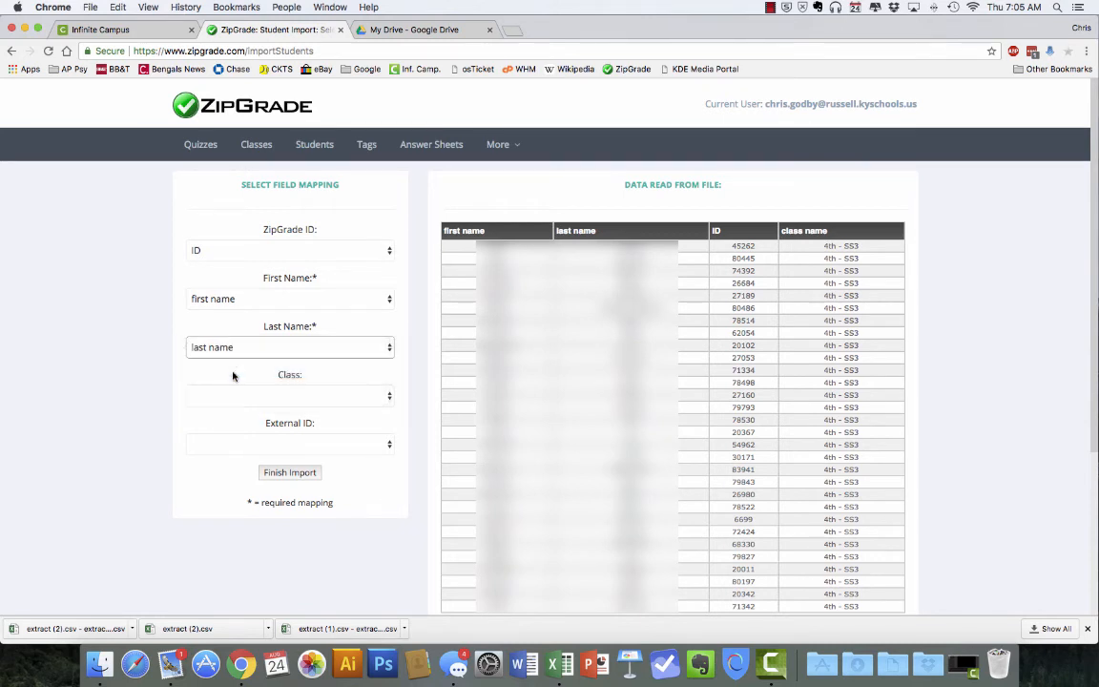
pyautogui.click(385, 394)
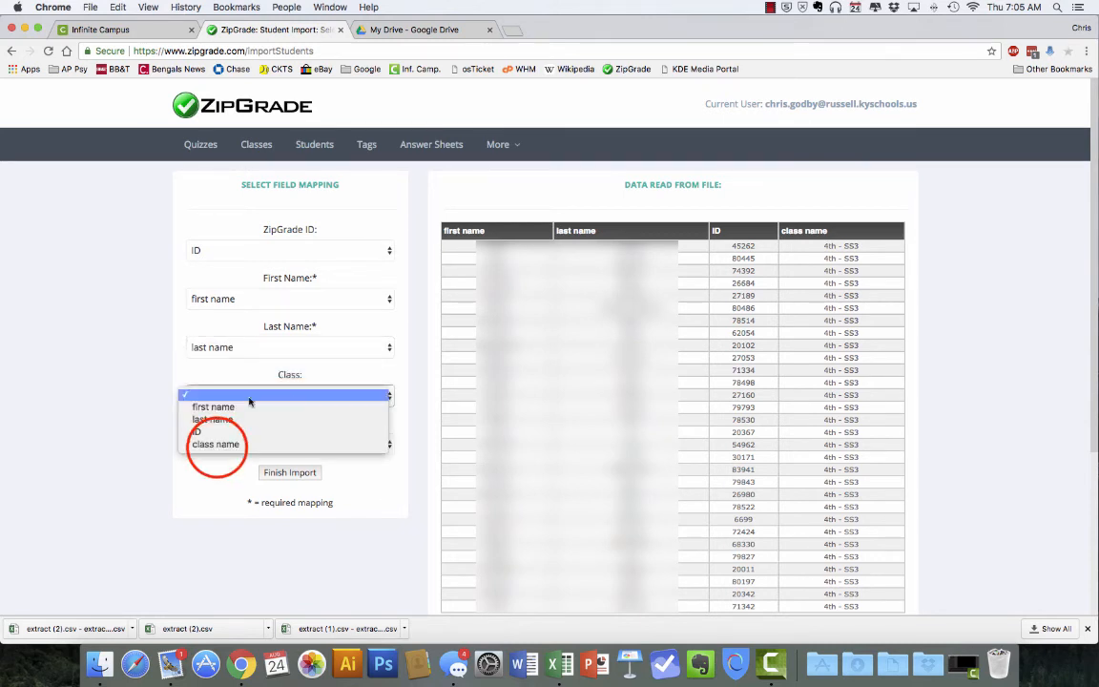
pyautogui.click(217, 447)
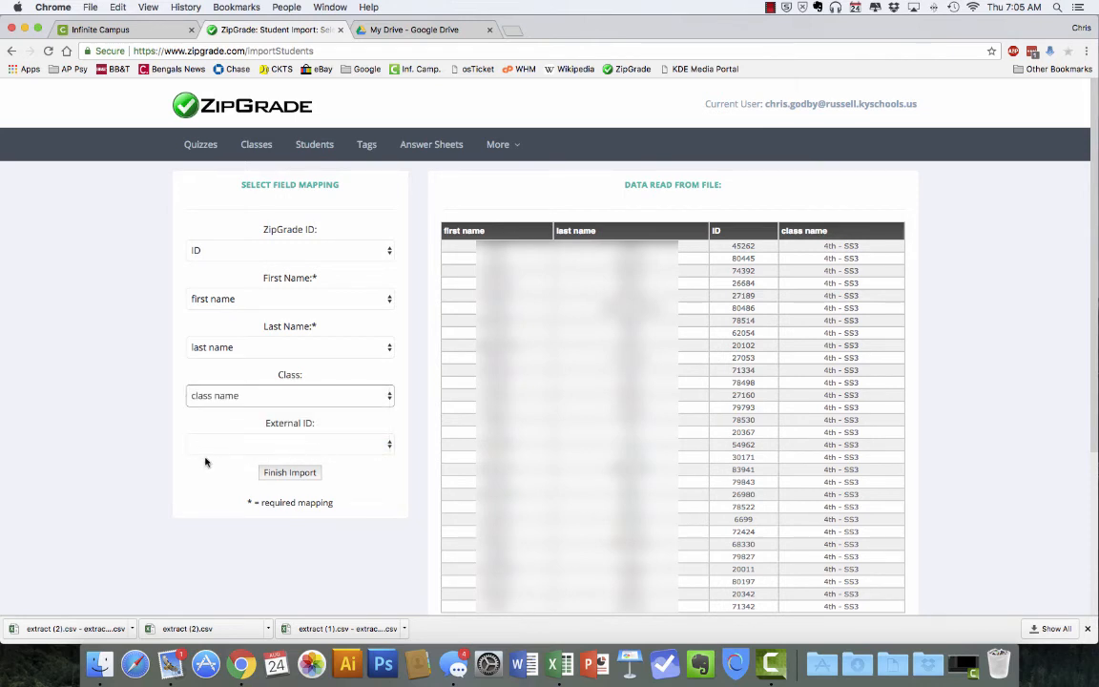
pyautogui.click(272, 475)
pyautogui.click(273, 474)
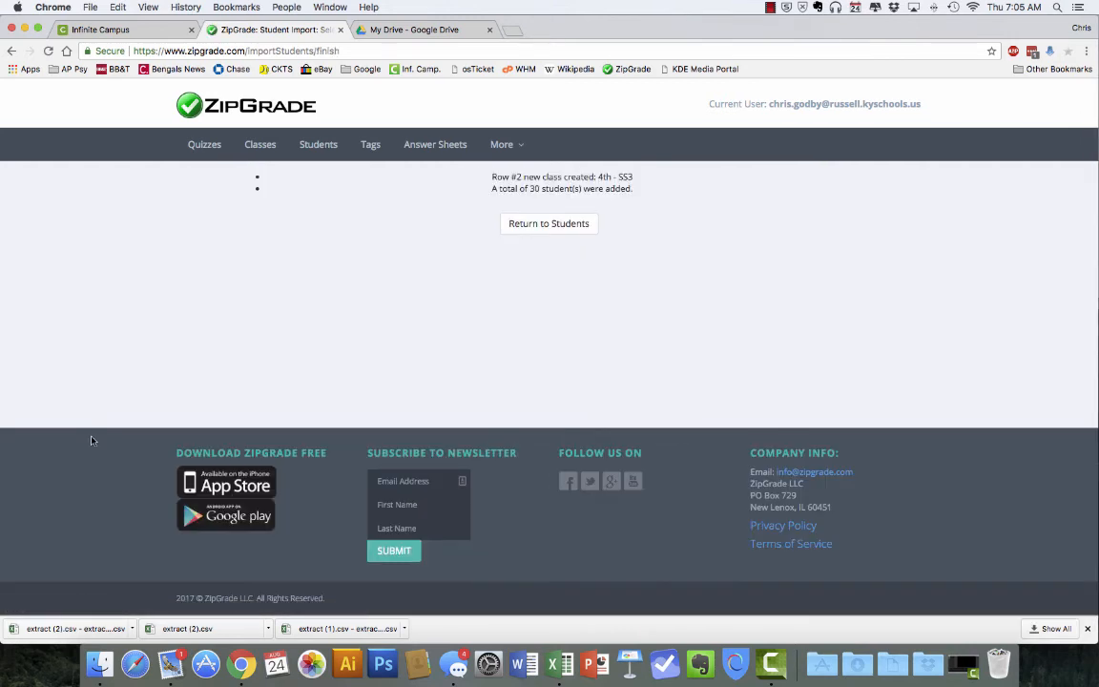
# Return to the student list and sort it by class in descending order
pyautogui.click(550, 227)
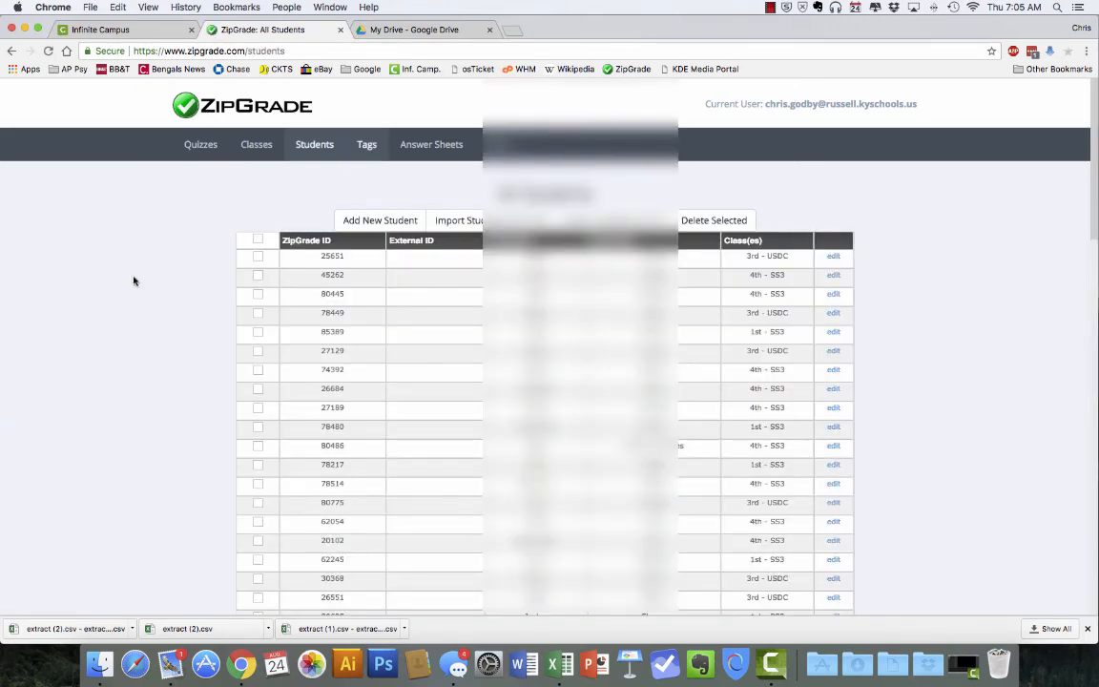
pyautogui.scroll(-1, 142, 285)
pyautogui.click(741, 196)
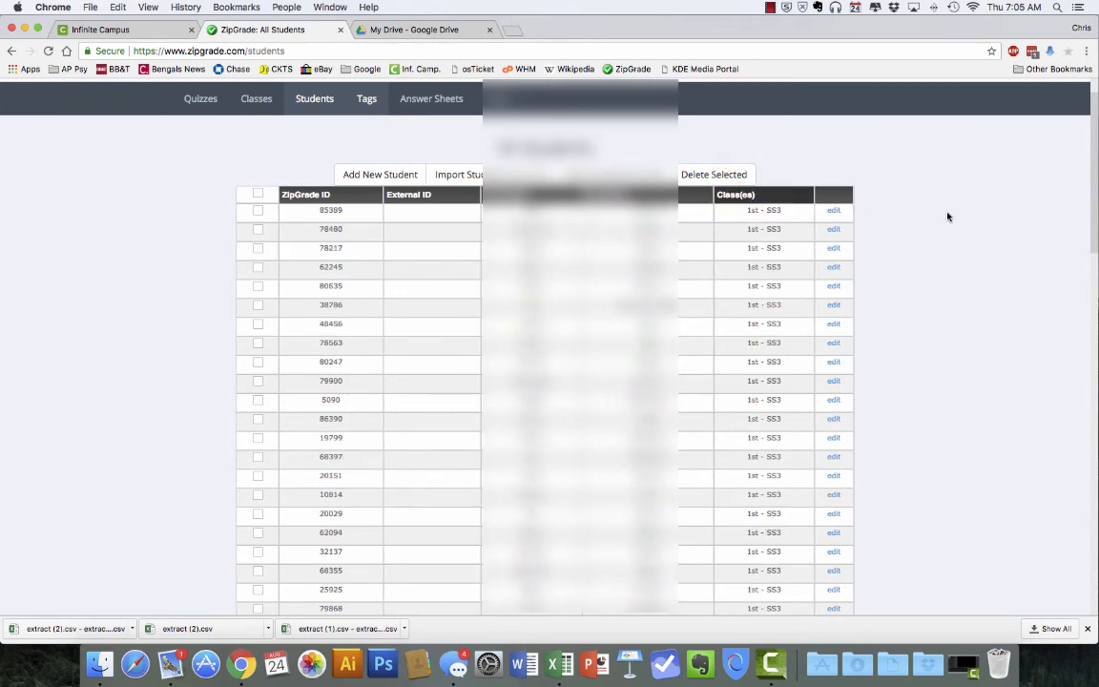
pyautogui.click(735, 194)
pyautogui.click(736, 197)
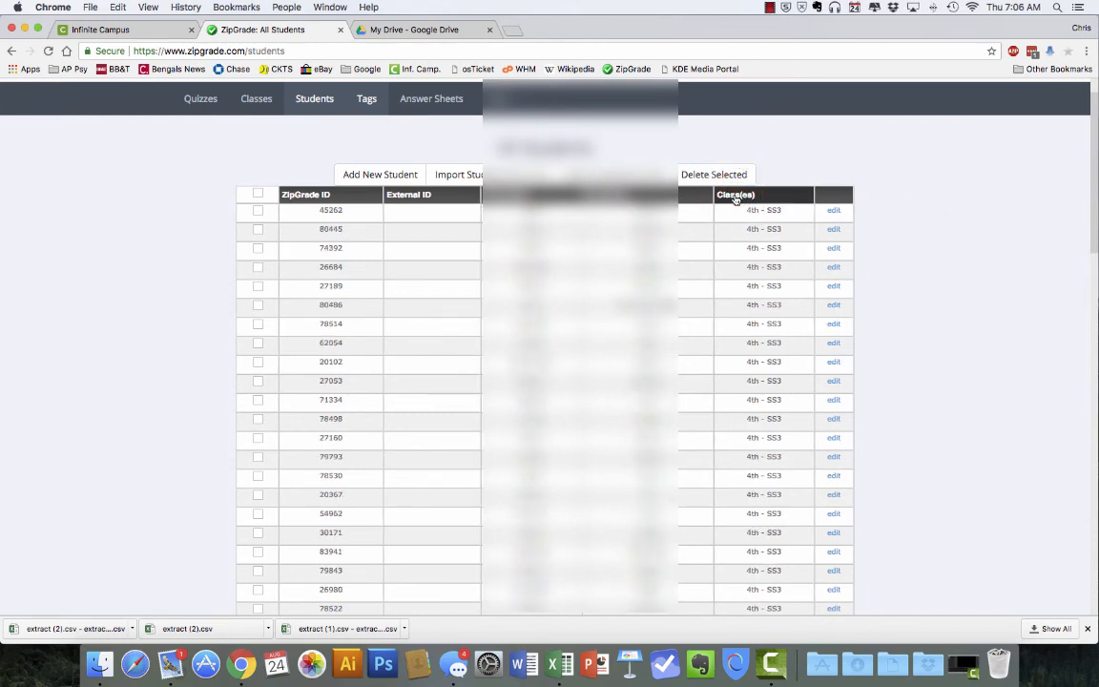
# Review the ZipGrade IDs and class names of the imported 4th - SS3 students
pyautogui.scroll(-2, 898, 246)
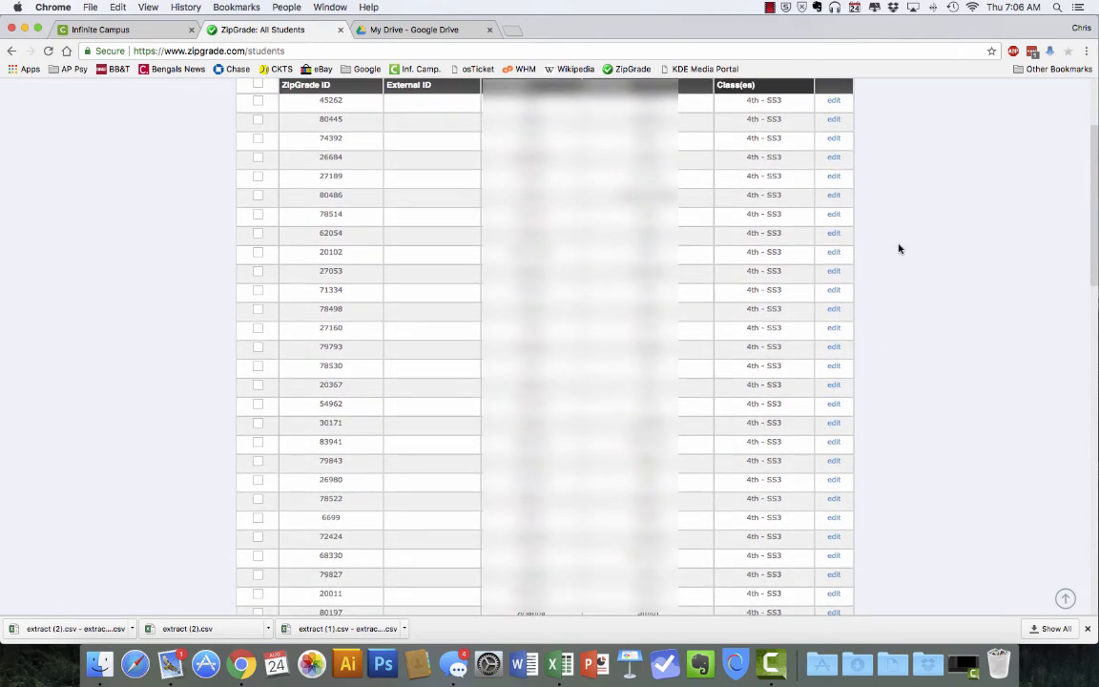
pyautogui.scroll(-3, 898, 248)
pyautogui.scroll(-2, 898, 248)
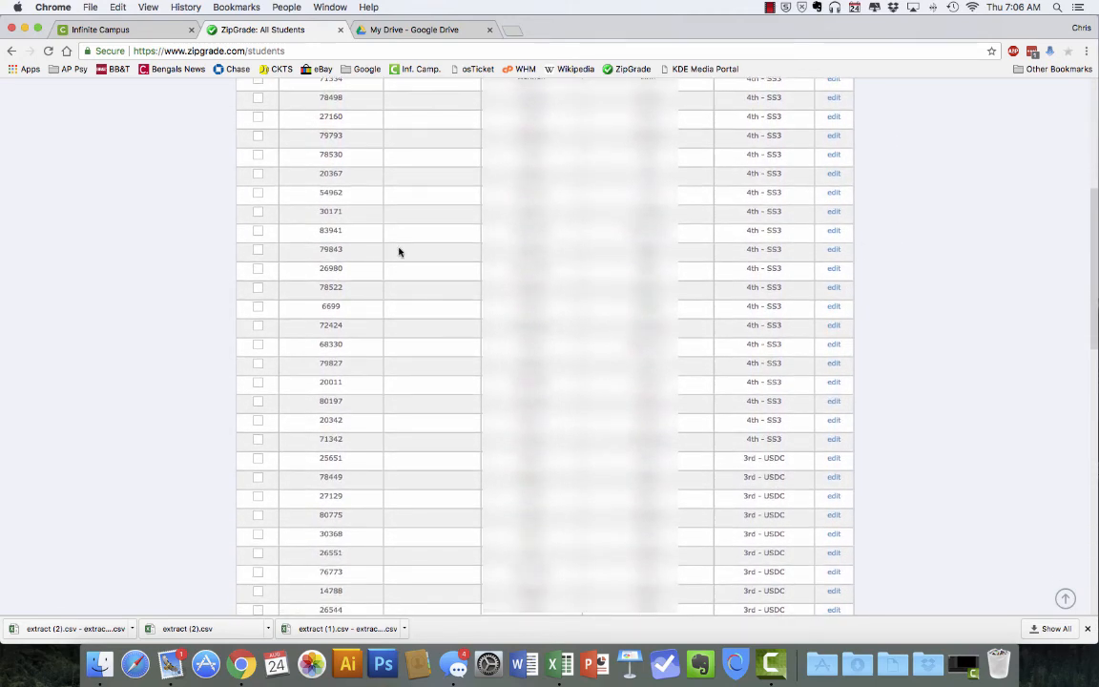
pyautogui.scroll(2, 408, 298)
pyautogui.scroll(3, 407, 297)
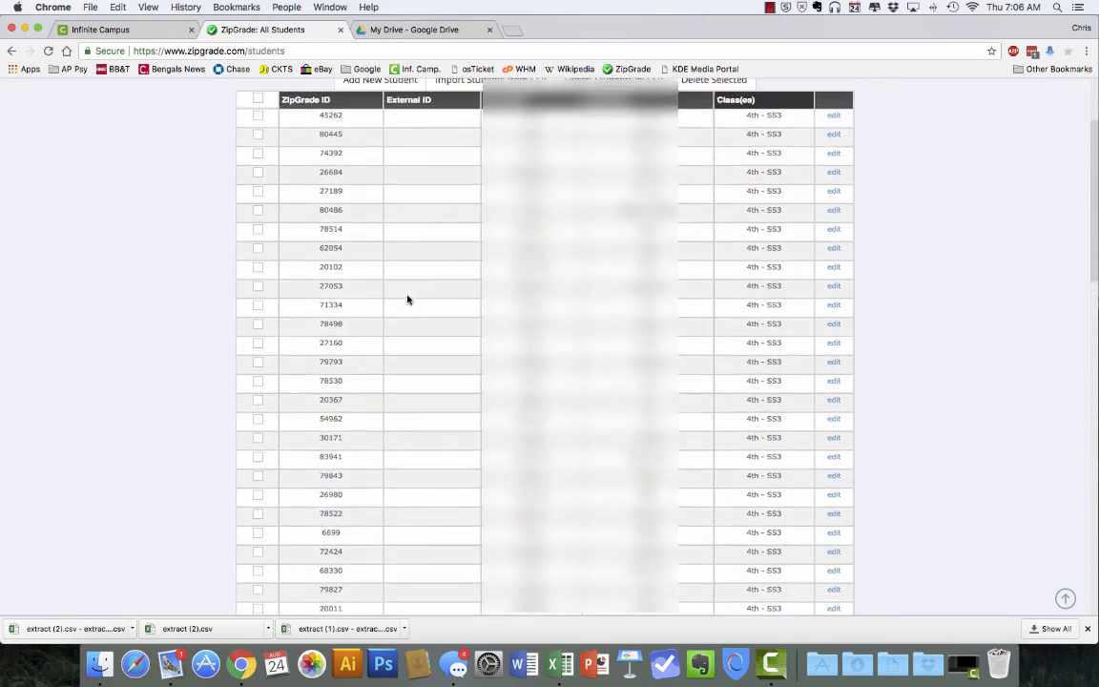
pyautogui.scroll(-3, 407, 299)
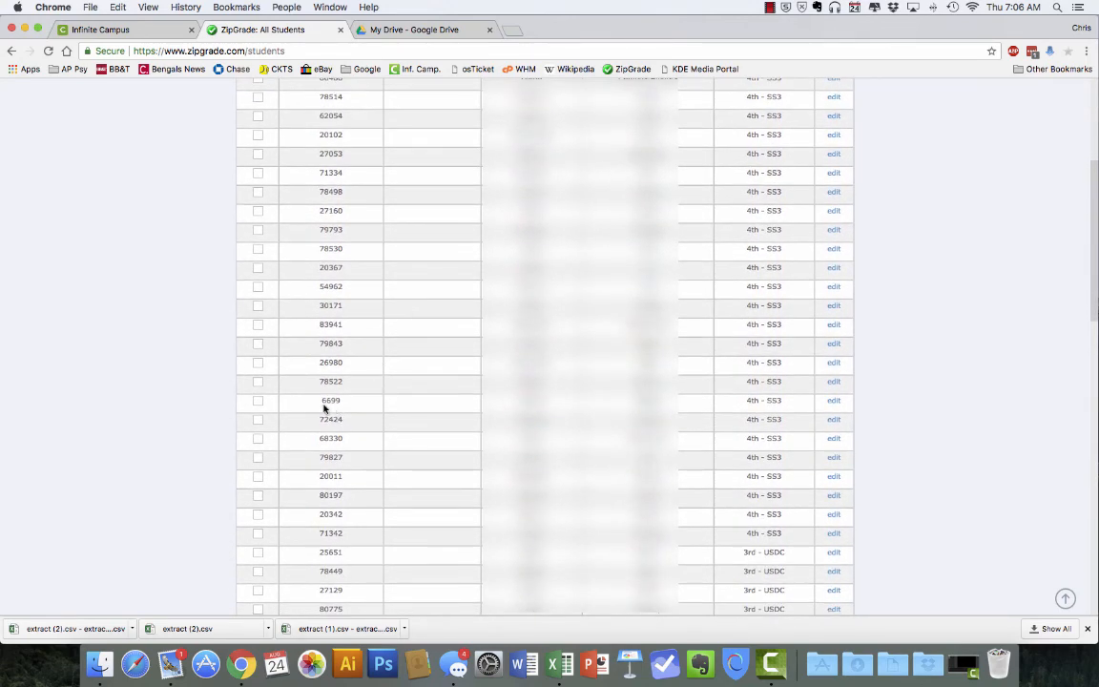
pyautogui.scroll(3, 307, 400)
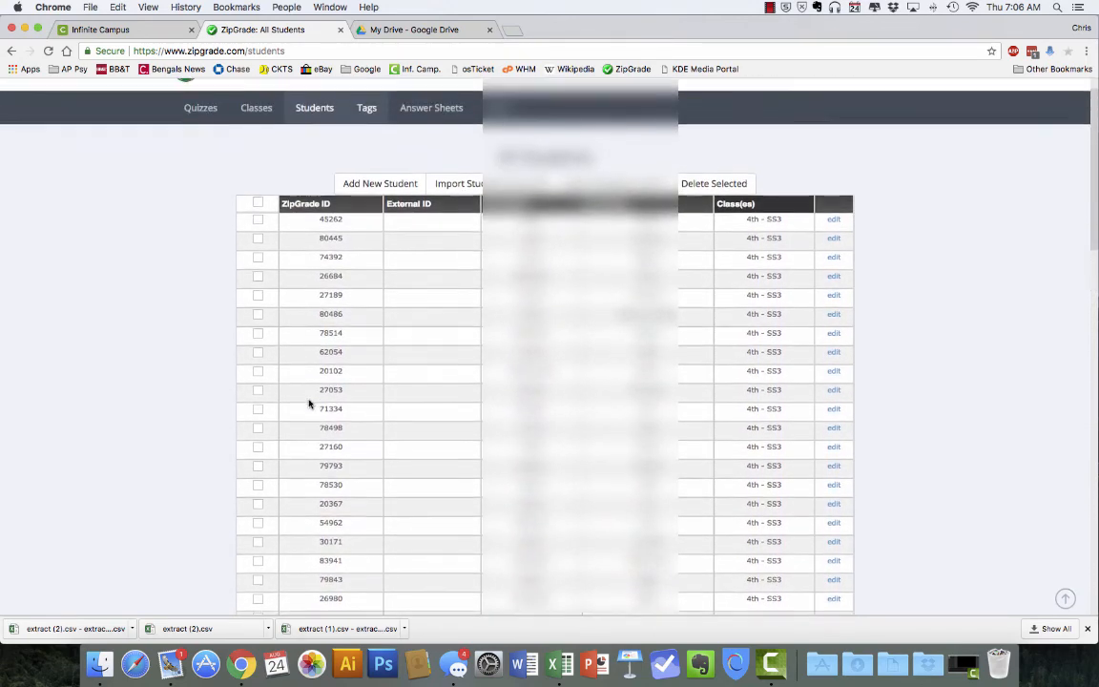
# Look through the rest of the class-sorted student list, including the 3rd - USDC and 1st - SS3 students
pyautogui.scroll(-4, 1018, 392)
pyautogui.scroll(-15, 1018, 392)
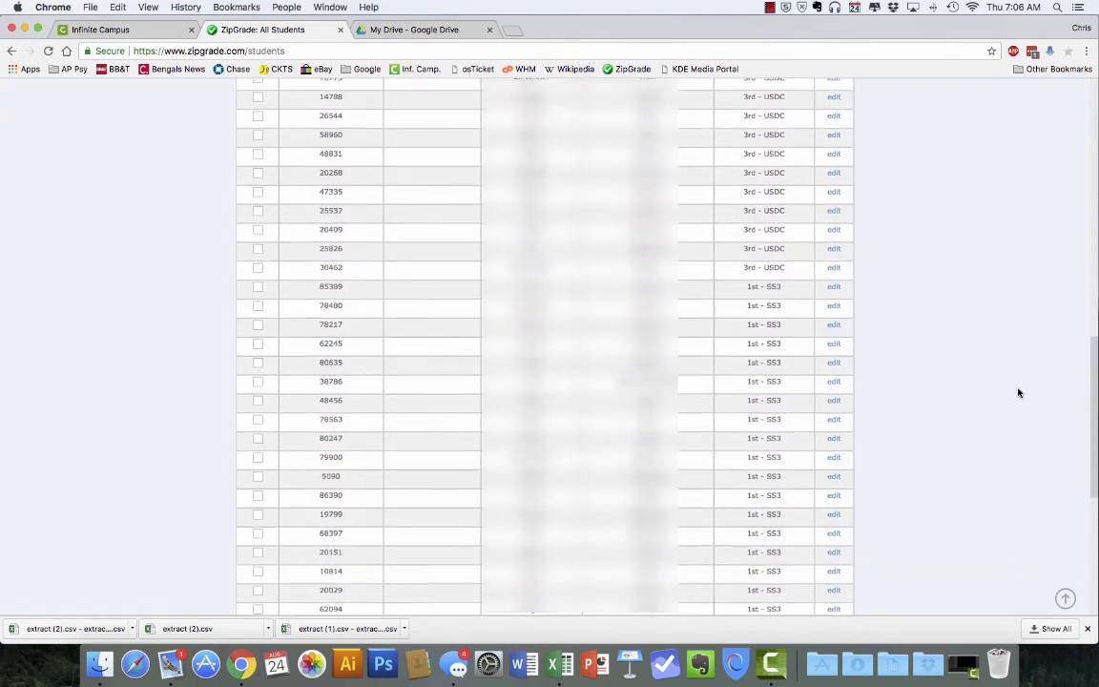
pyautogui.scroll(20, 1018, 392)
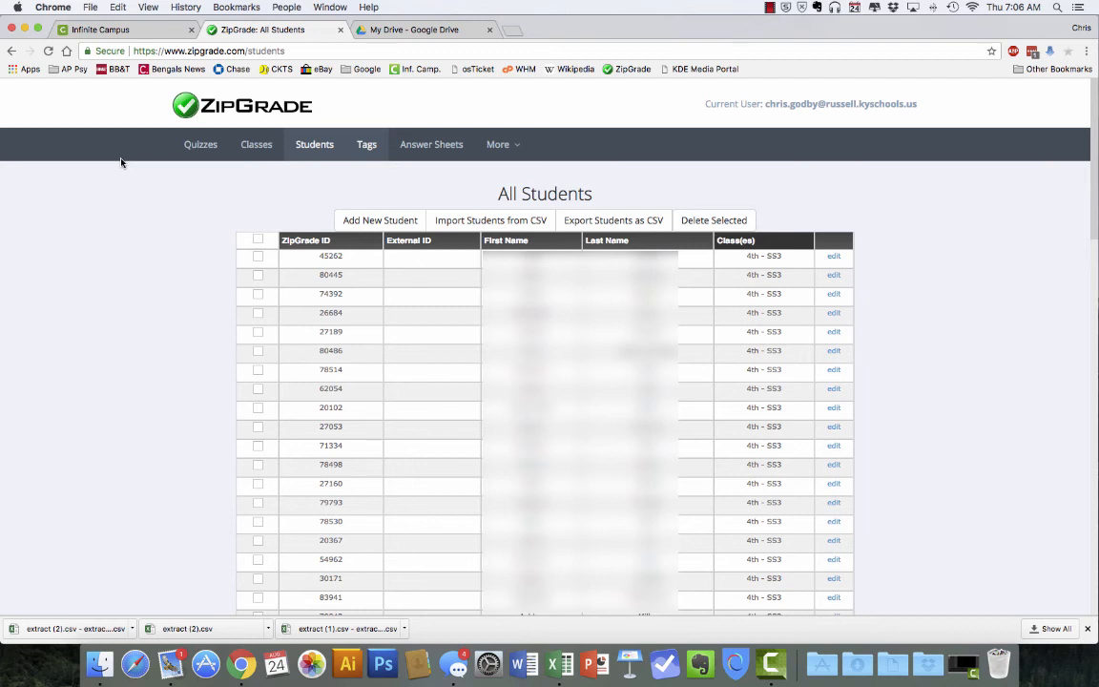
# From the class list, download the 50 Question Form answer sheet pack for 4th - SS3 with quiz name "SS3 Ch. 19/20 Test"
pyautogui.click(255, 146)
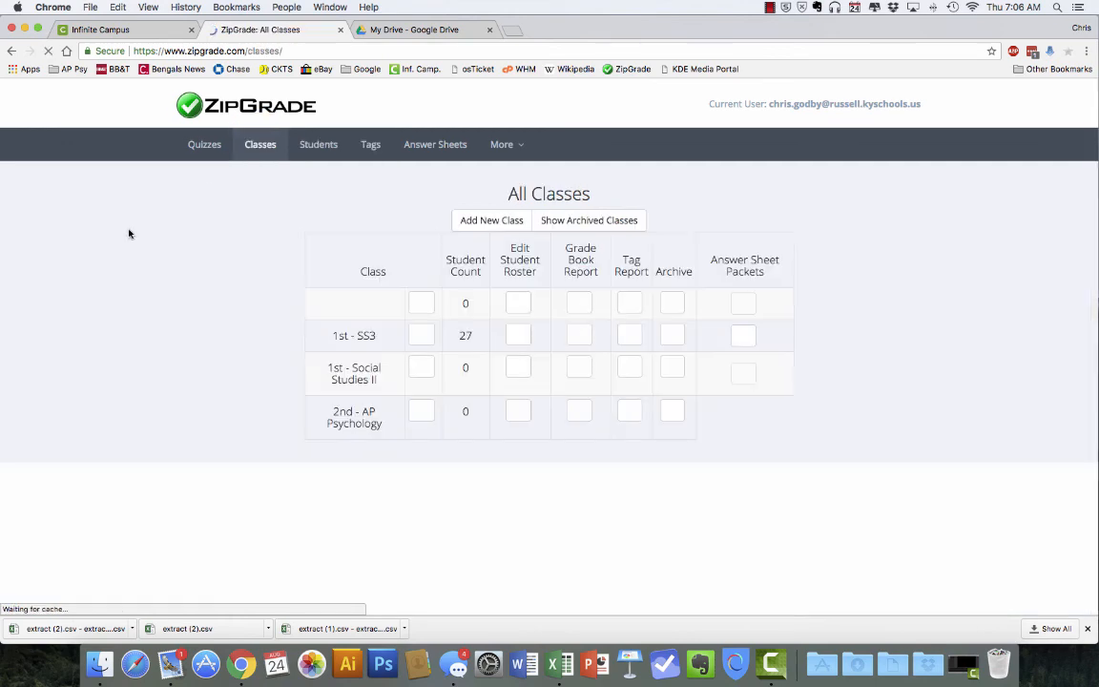
pyautogui.scroll(-3, 123, 297)
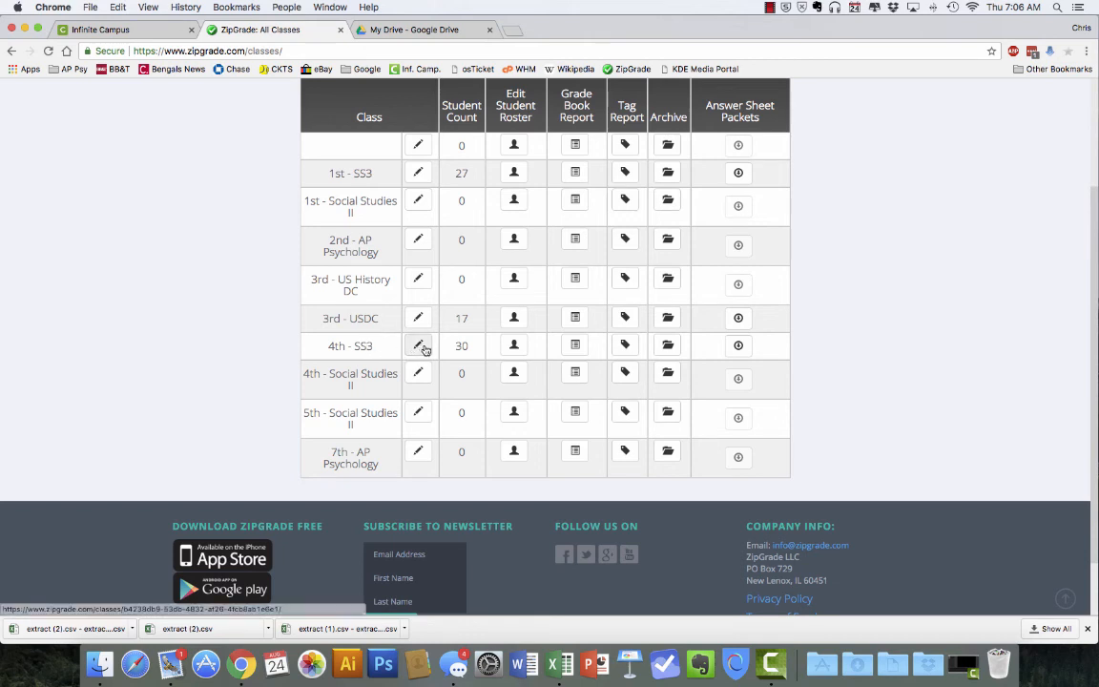
pyautogui.click(739, 347)
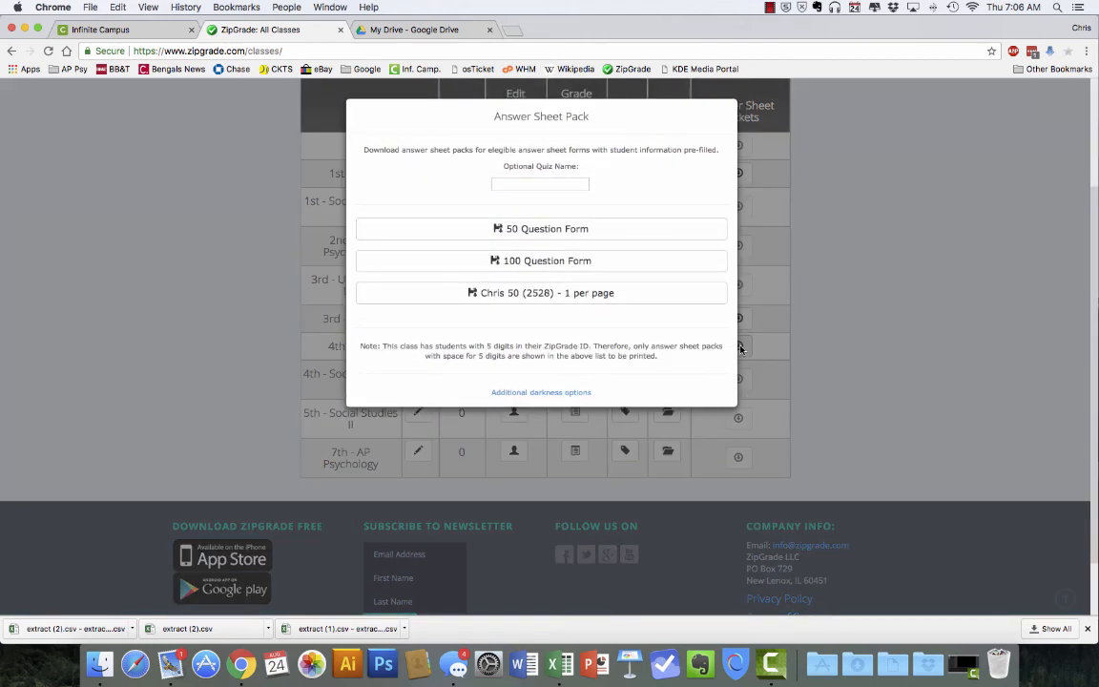
pyautogui.click(536, 183)
pyautogui.write('Ch. 19/20 Test')
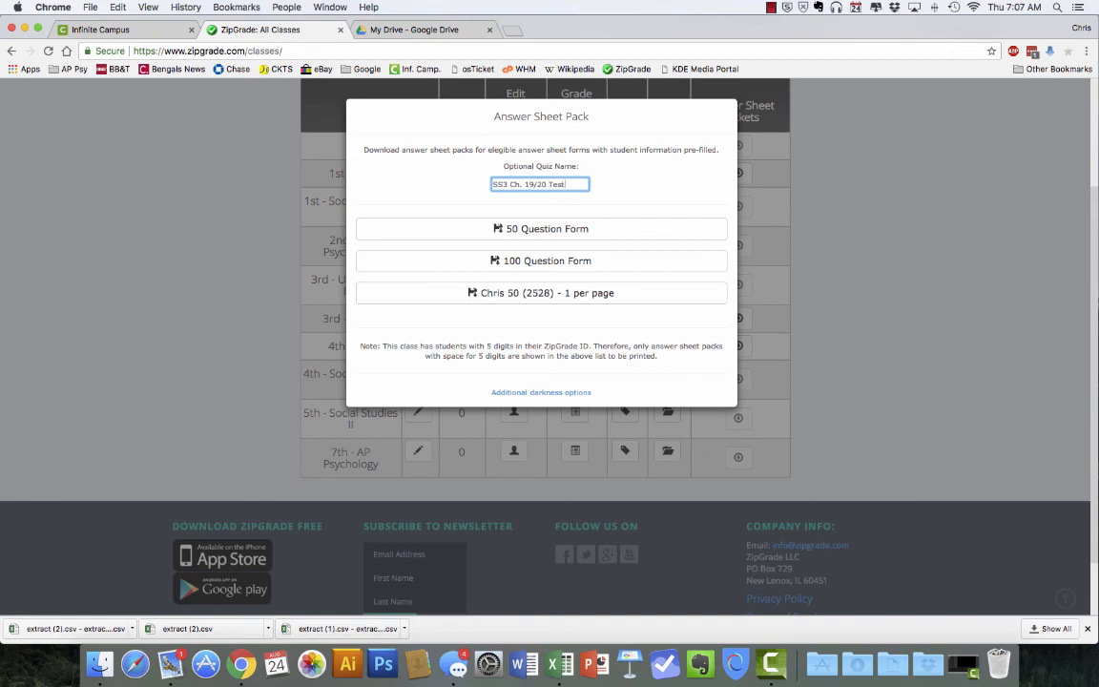
pyautogui.click(602, 231)
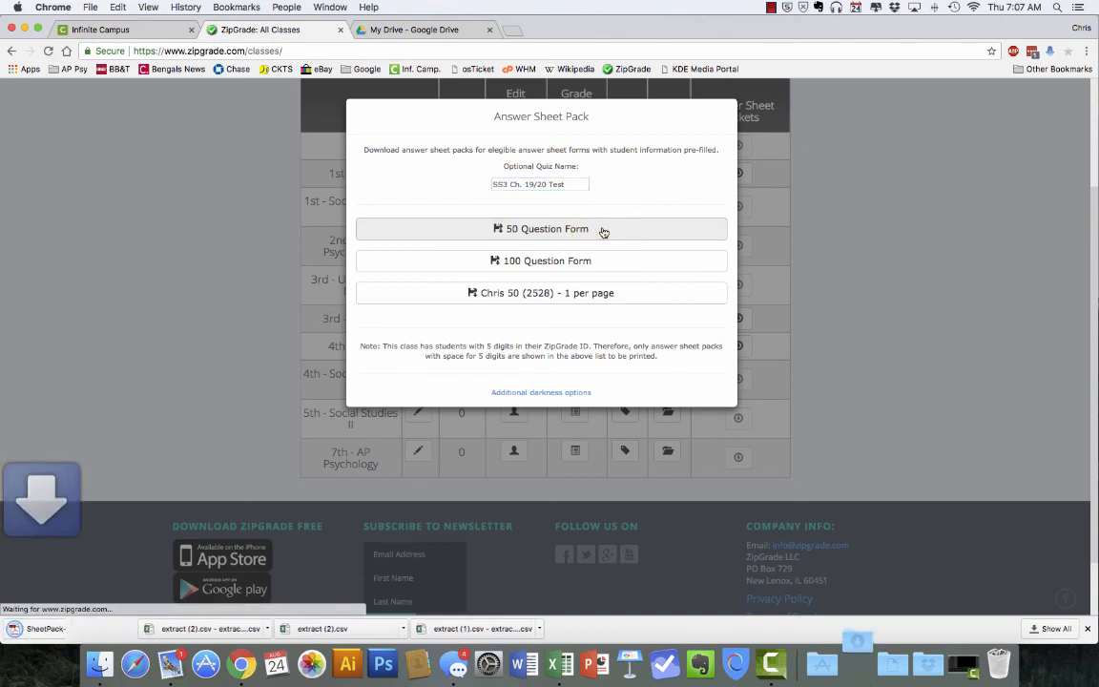
# Open the downloaded answer sheet PDF and examine the pre-filled student details, ZipGrade ID bubbles and quiz name across its pages
pyautogui.click(52, 630)
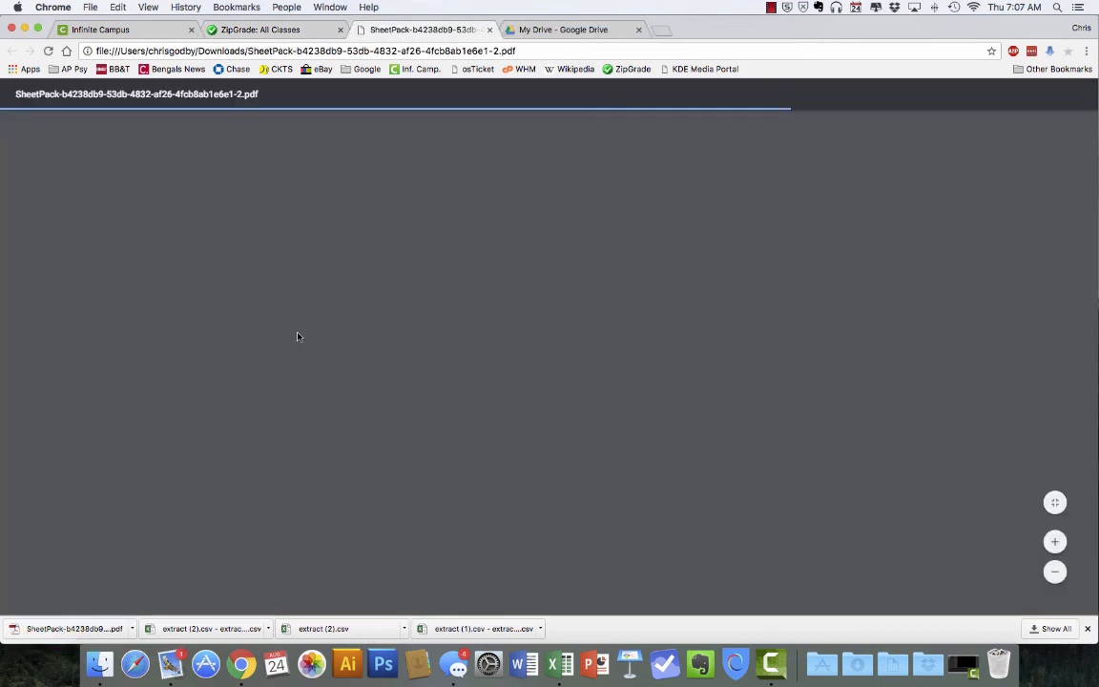
pyautogui.scroll(-1, 365, 367)
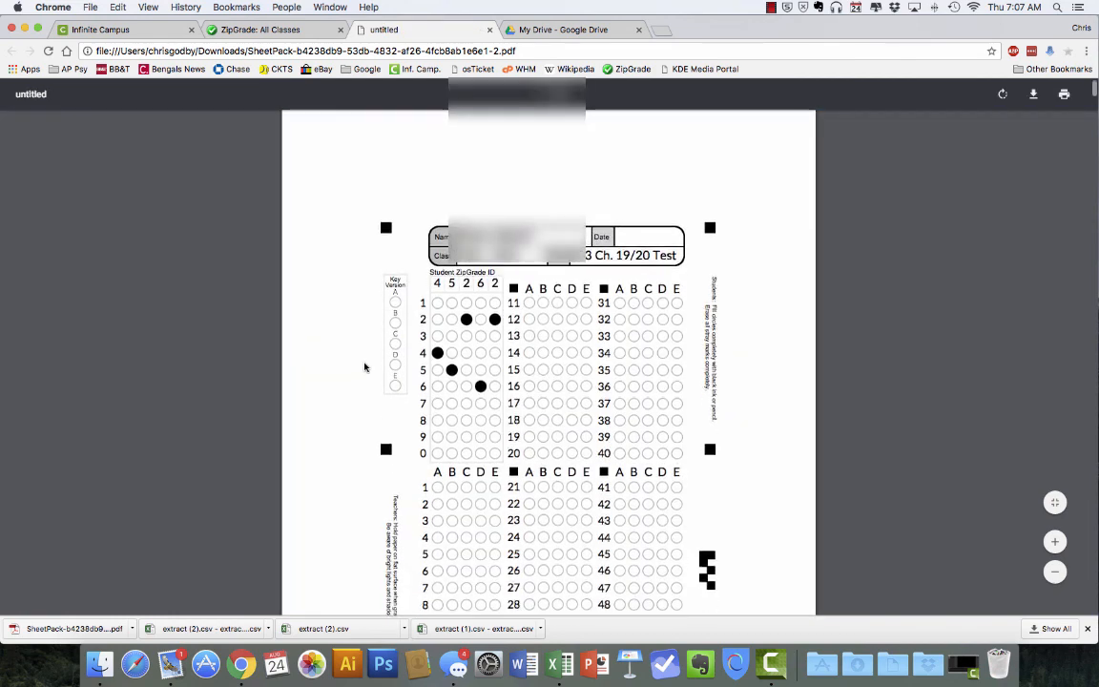
pyautogui.scroll(-1, 364, 367)
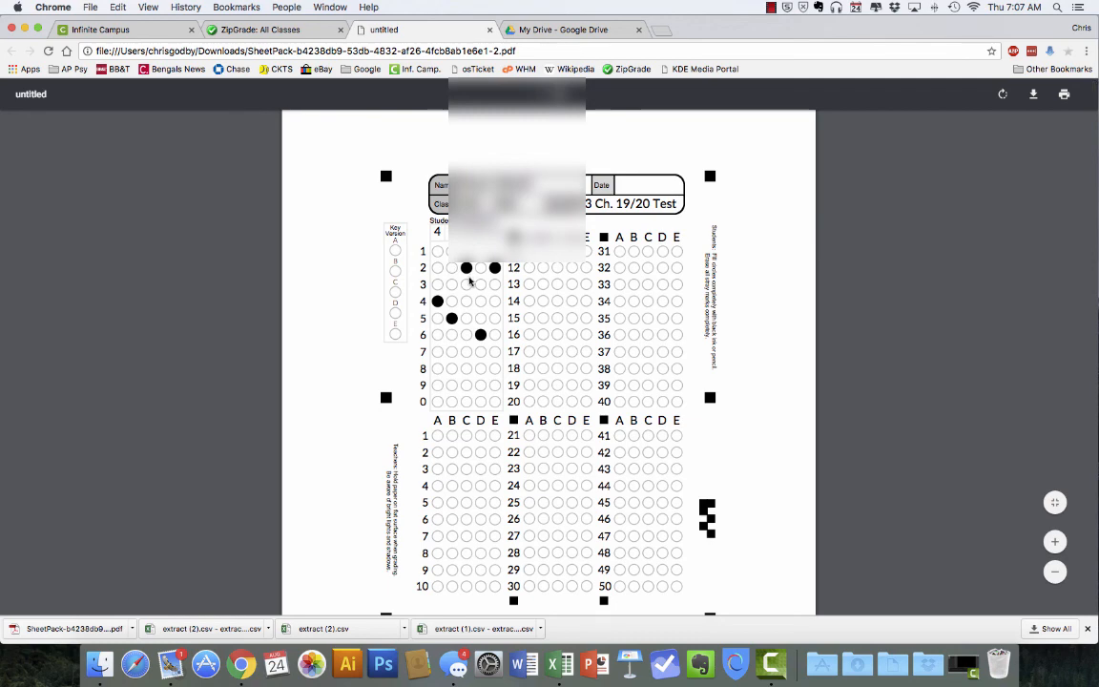
pyautogui.scroll(-10, 469, 280)
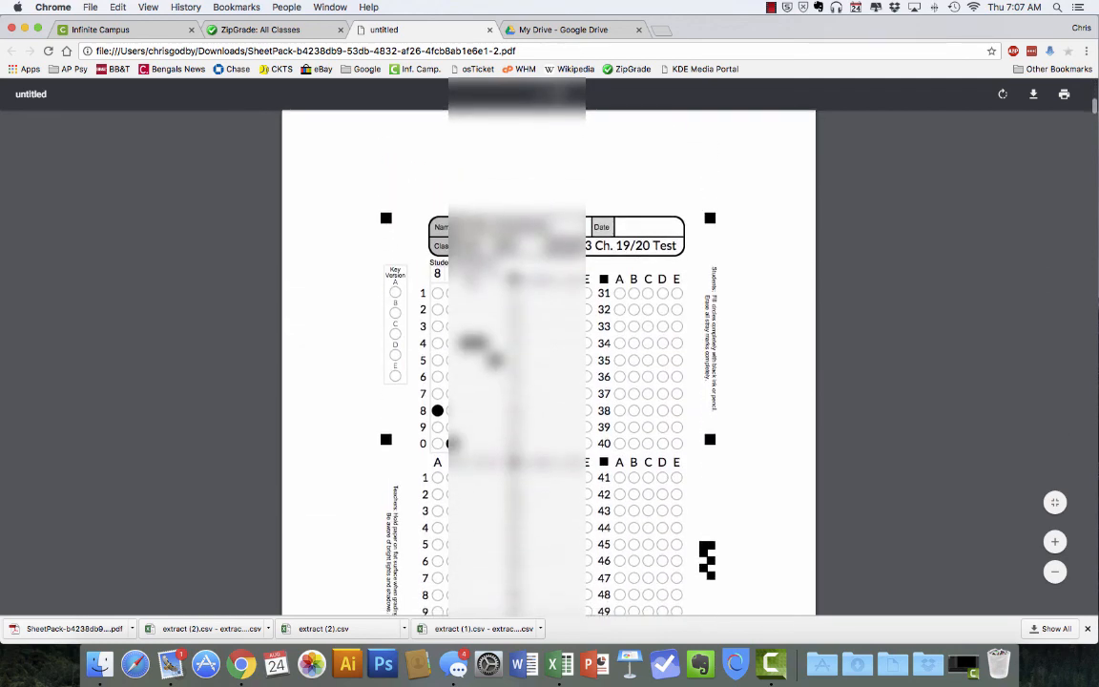
pyautogui.scroll(-4, 549, 363)
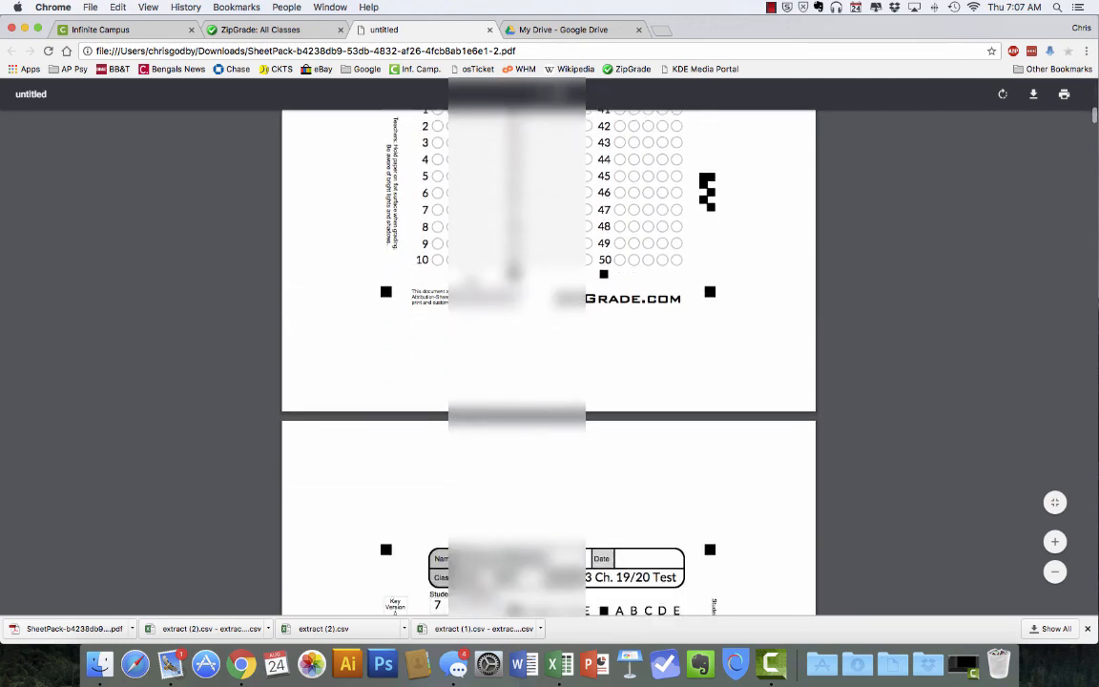
pyautogui.scroll(-11, 469, 281)
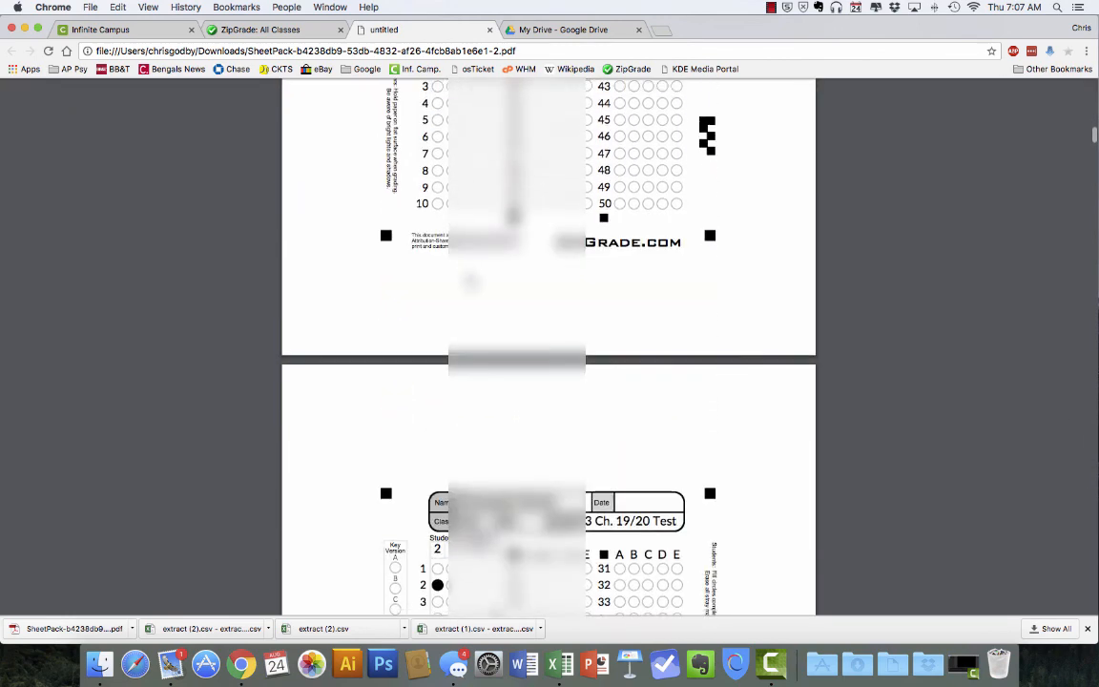
pyautogui.scroll(-6, 469, 281)
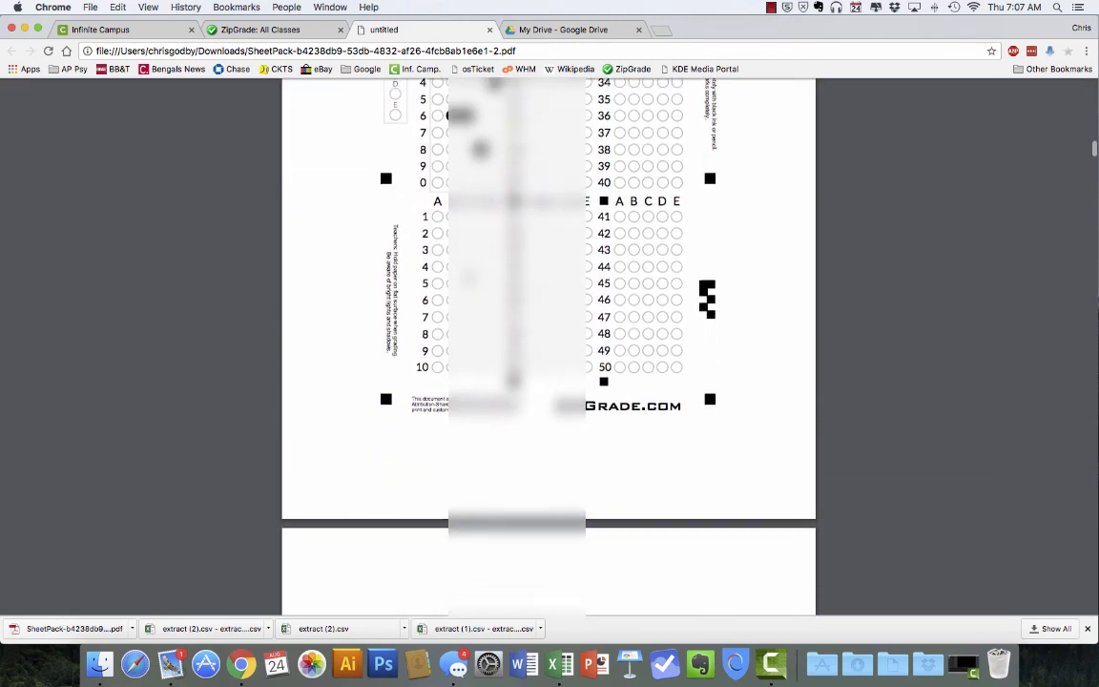
pyautogui.scroll(-9, 548, 344)
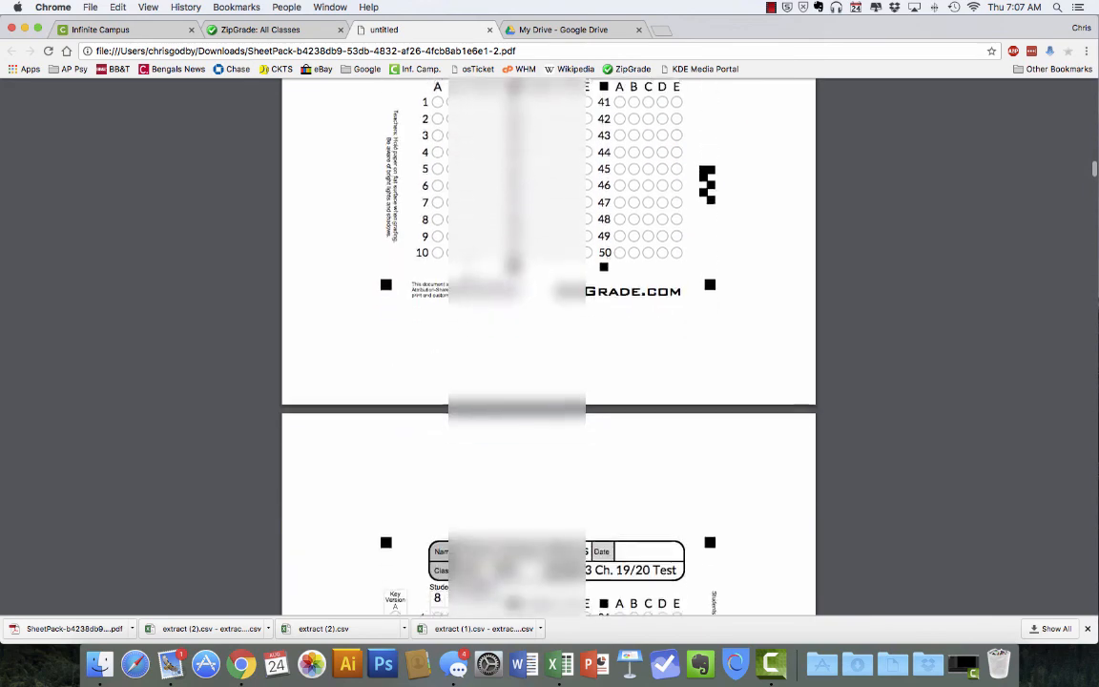
pyautogui.scroll(-12, 548, 344)
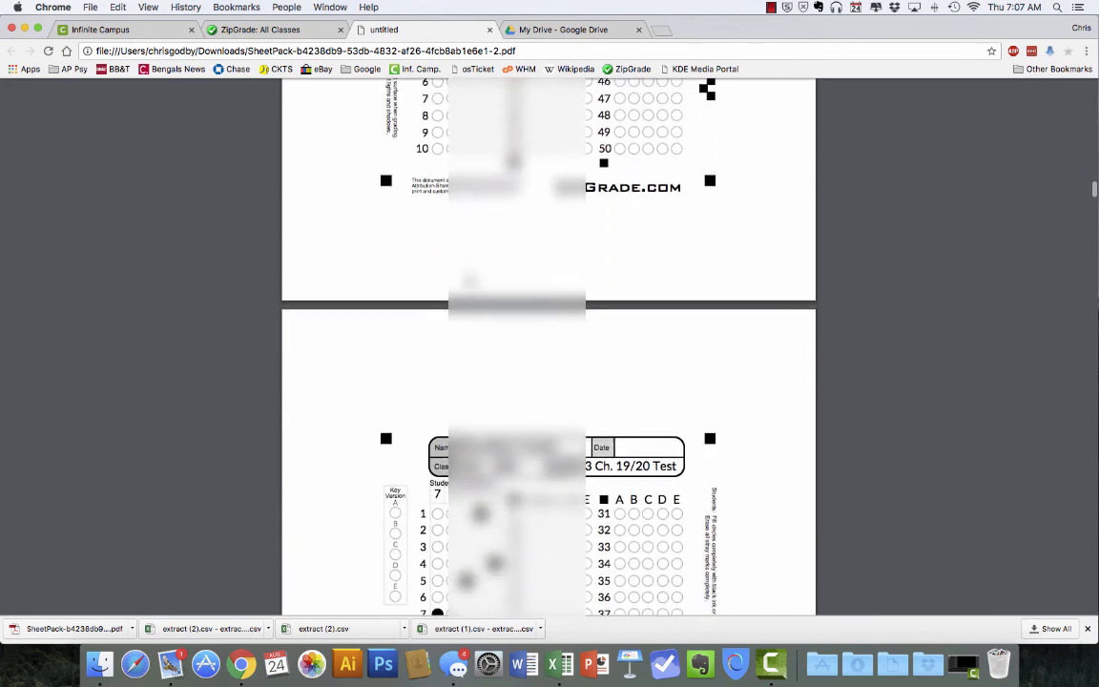
pyautogui.scroll(-9, 549, 343)
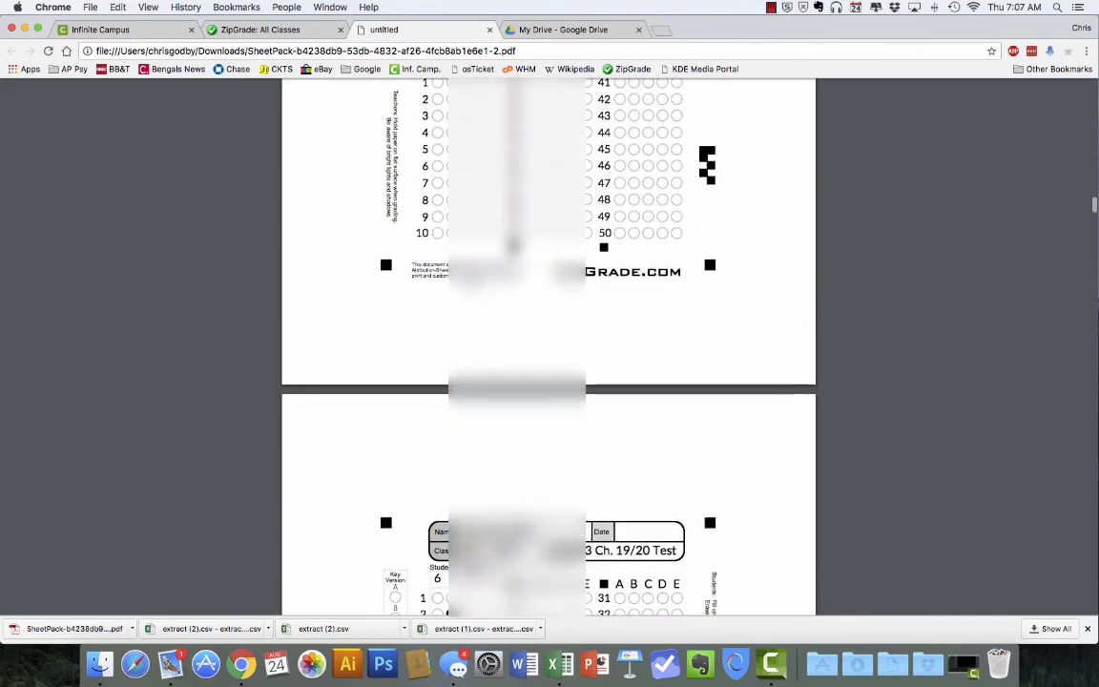
pyautogui.scroll(-5, 548, 344)
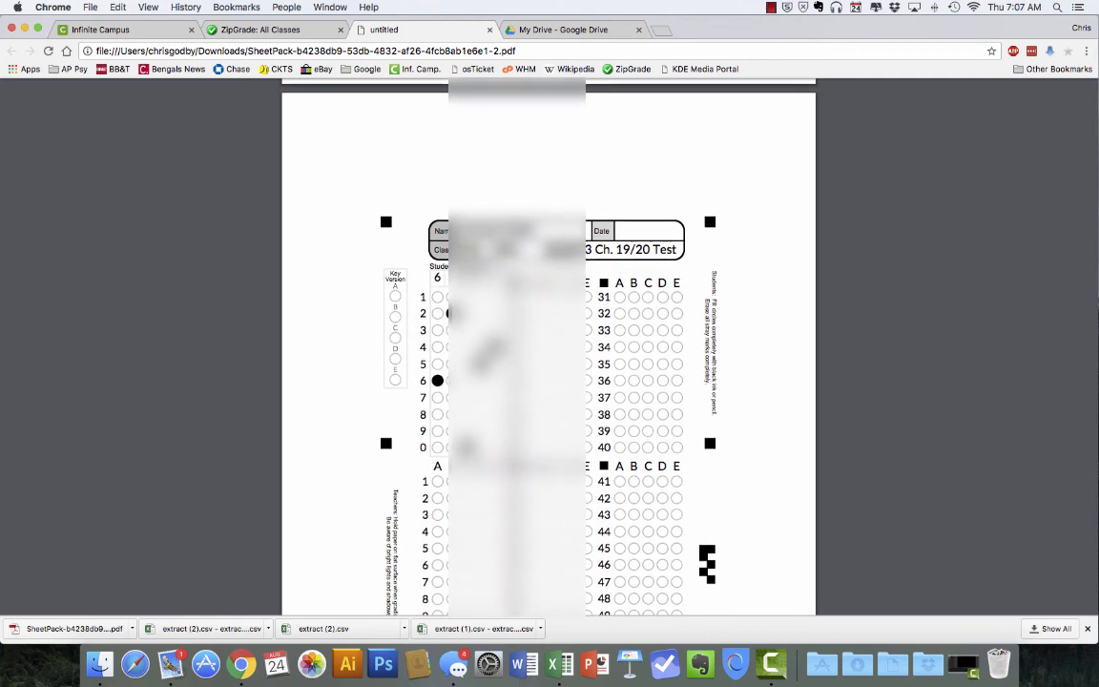